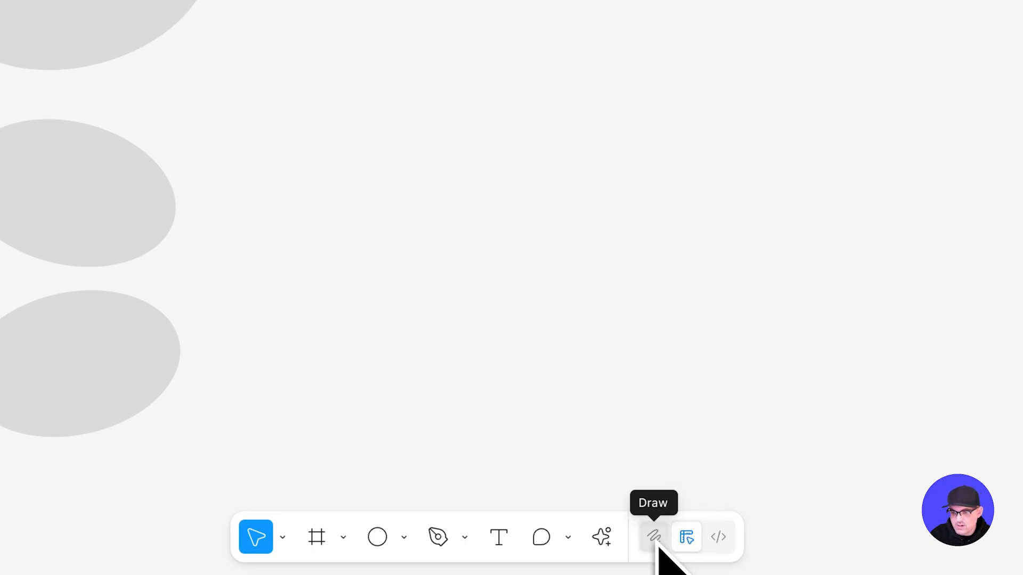
Switch to Draw mode and move the two larger ellipses onto the empty canvas so that they partly overlap.
left_click(654, 537)
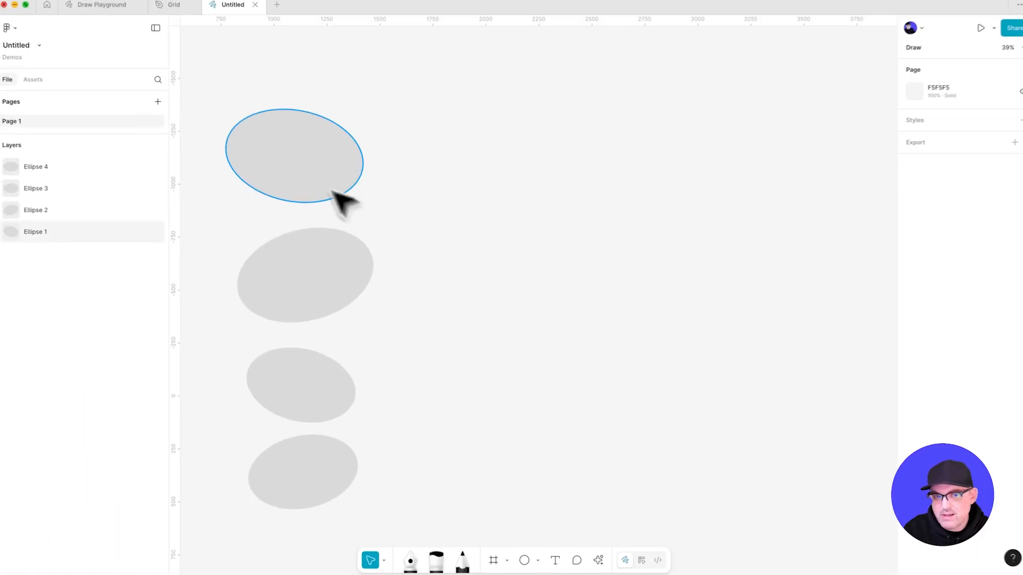
left_click(306, 167)
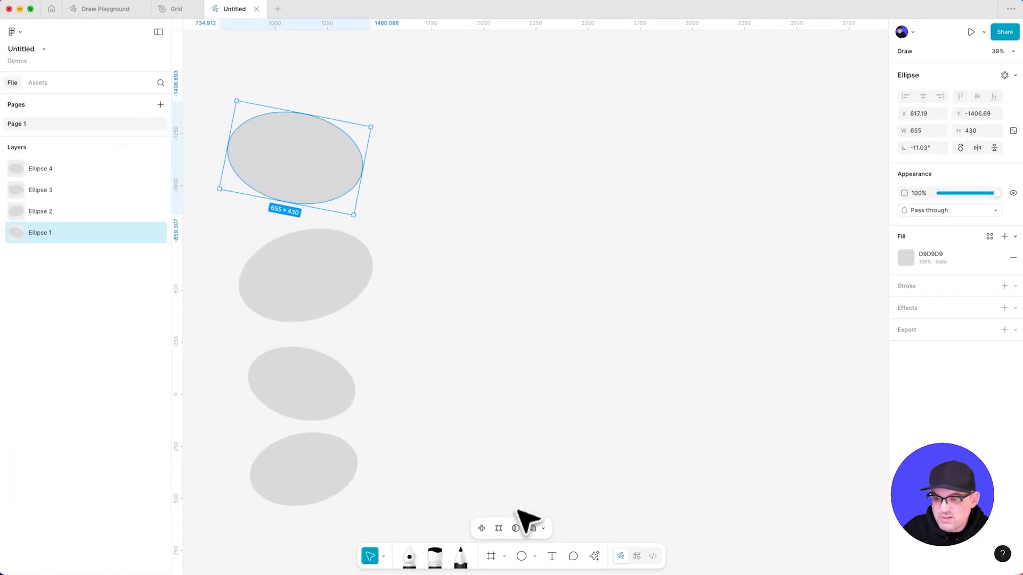
left_click(489, 296)
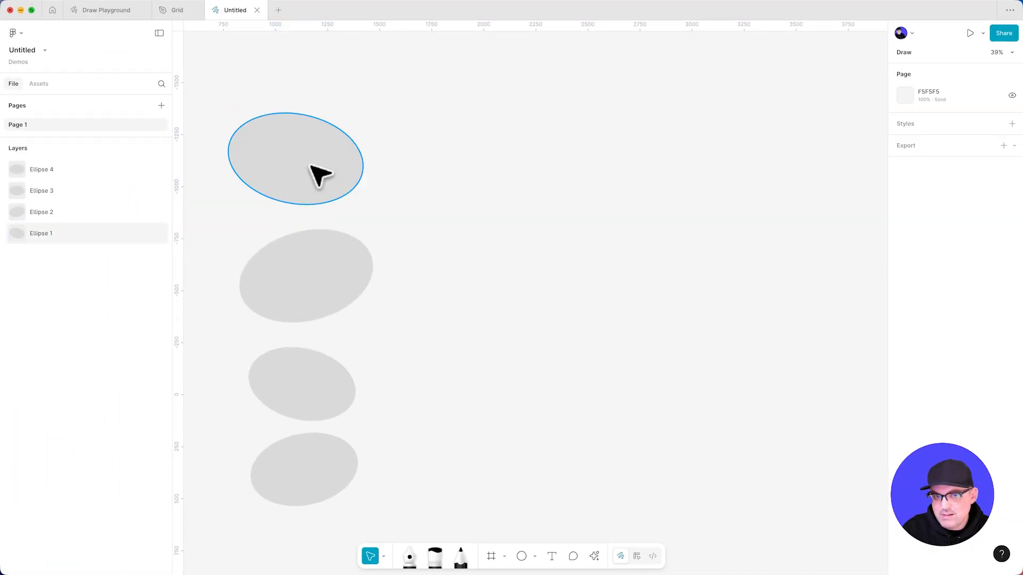
left_click_drag(315, 174, 539, 196)
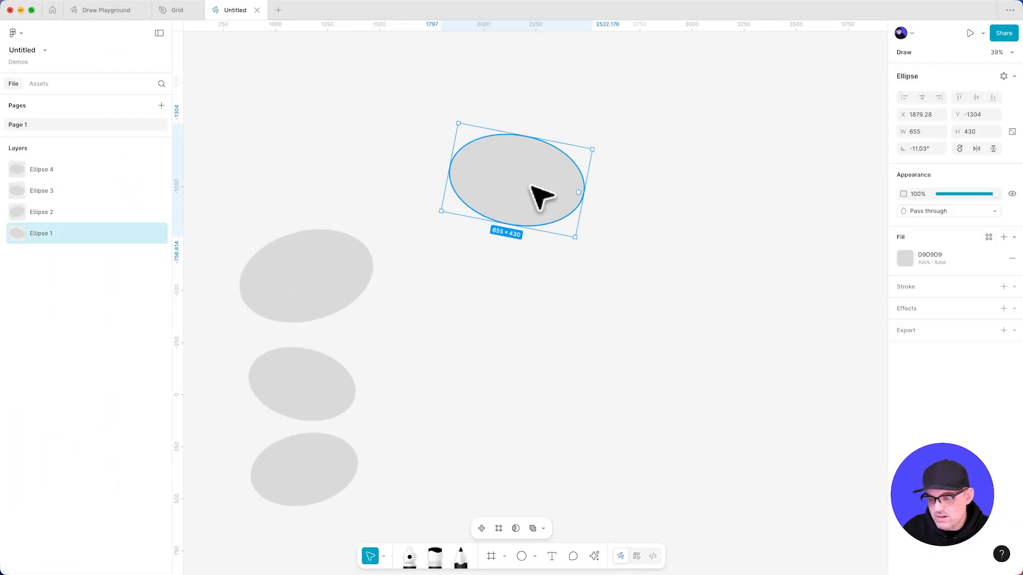
double_click(531, 186)
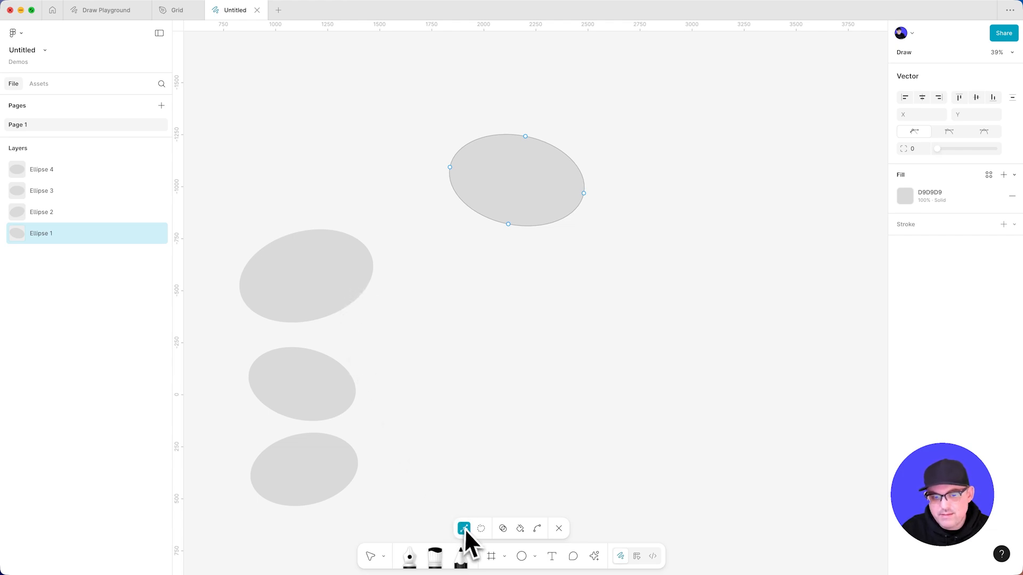
left_click_drag(319, 292, 588, 186)
scroll(622, 155, "up", 1)
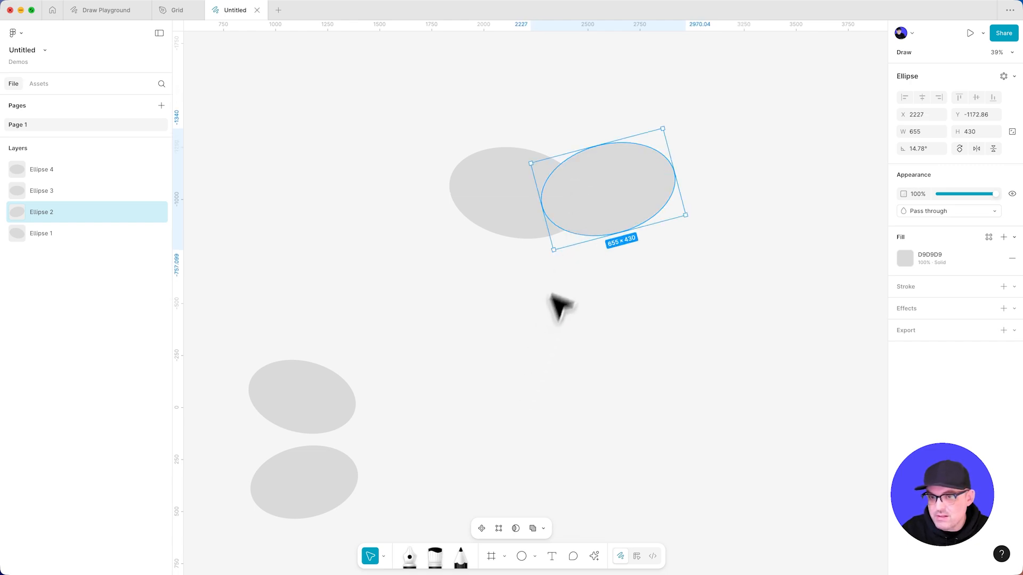
Merge the two overlapping larger ellipses into one shape with the Shape builder and shift the merged shape slightly.
double_click(592, 184)
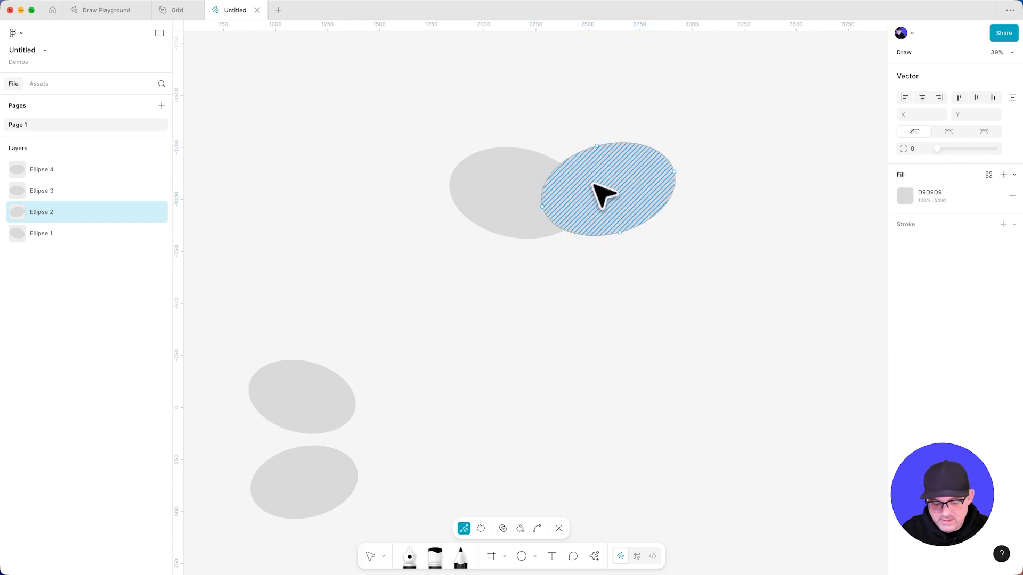
left_click(517, 181, "shift")
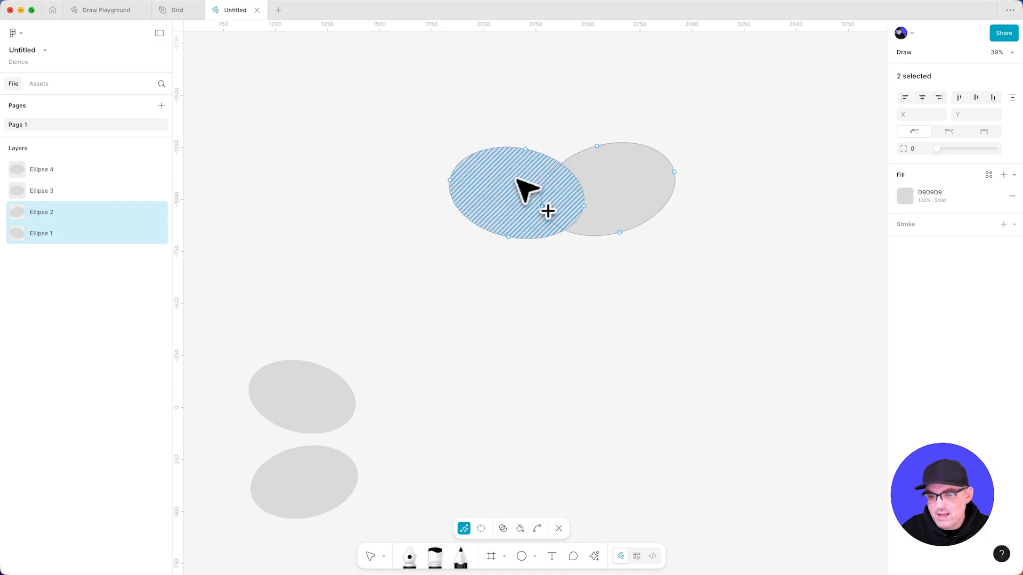
left_click(502, 530)
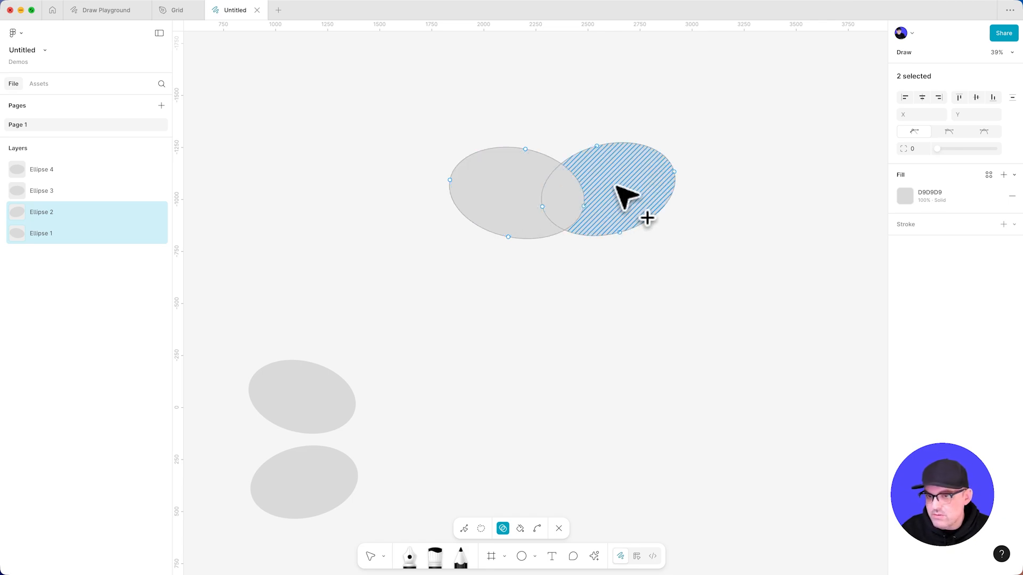
mouse_move(617, 186)
left_mouse_down()
mouse_move(586, 207)
mouse_move(510, 198)
left_mouse_up()
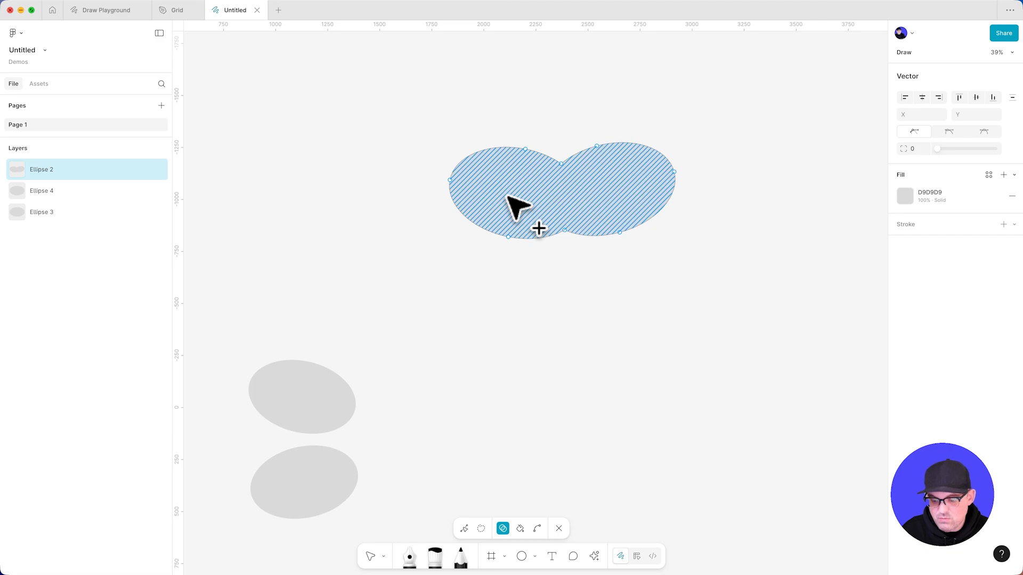
key("Escape")
left_click_drag(527, 191, 506, 202)
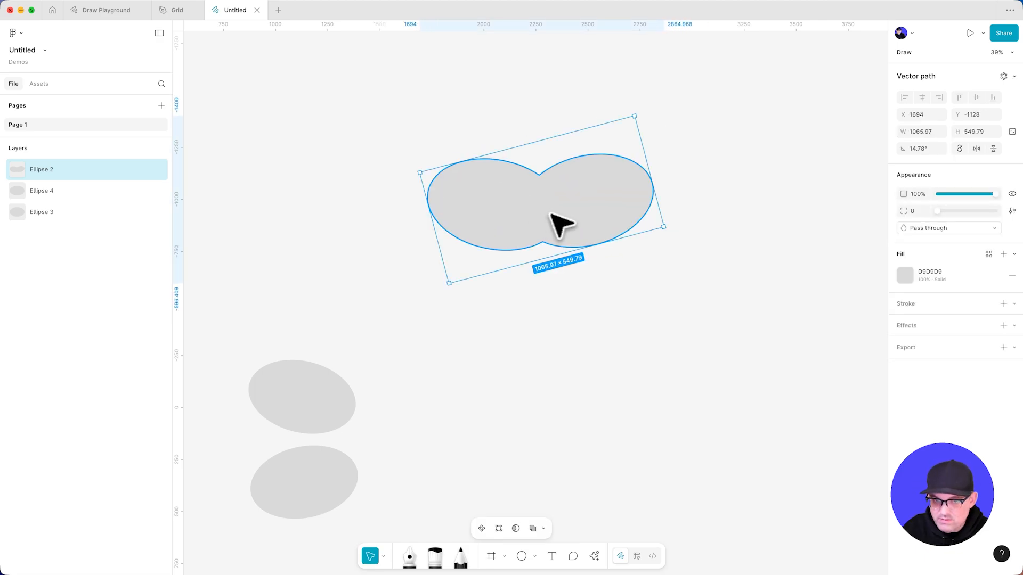
left_click(557, 367)
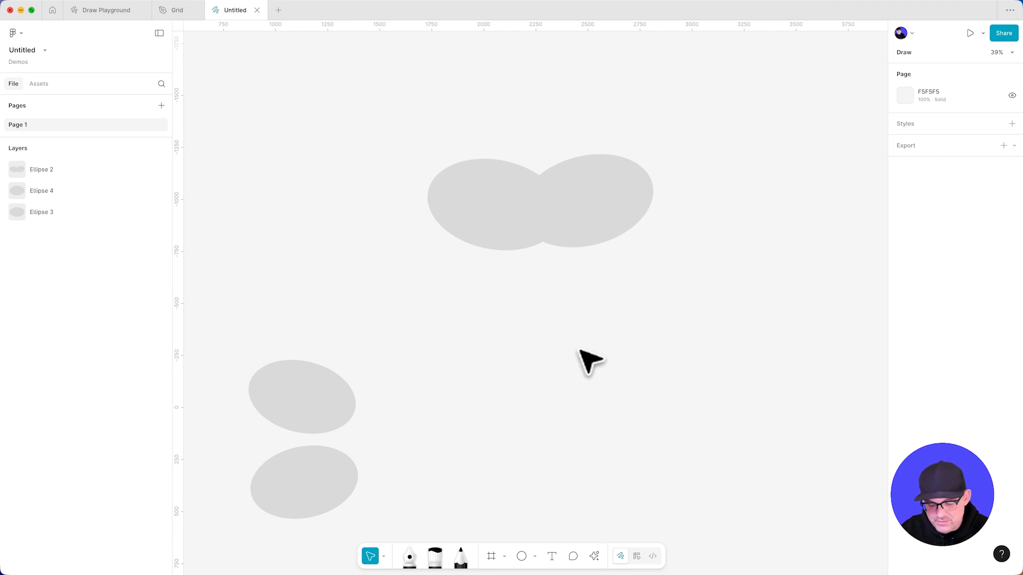
Draw a circle about 708 × 708 below the merged shape.
key("o")
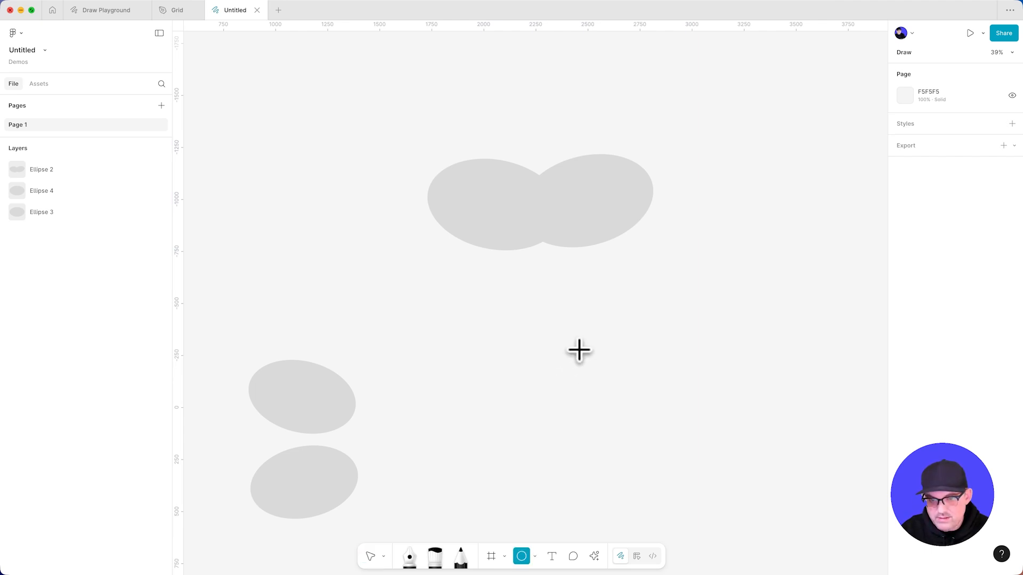
left_click_drag(516, 333, 662, 448)
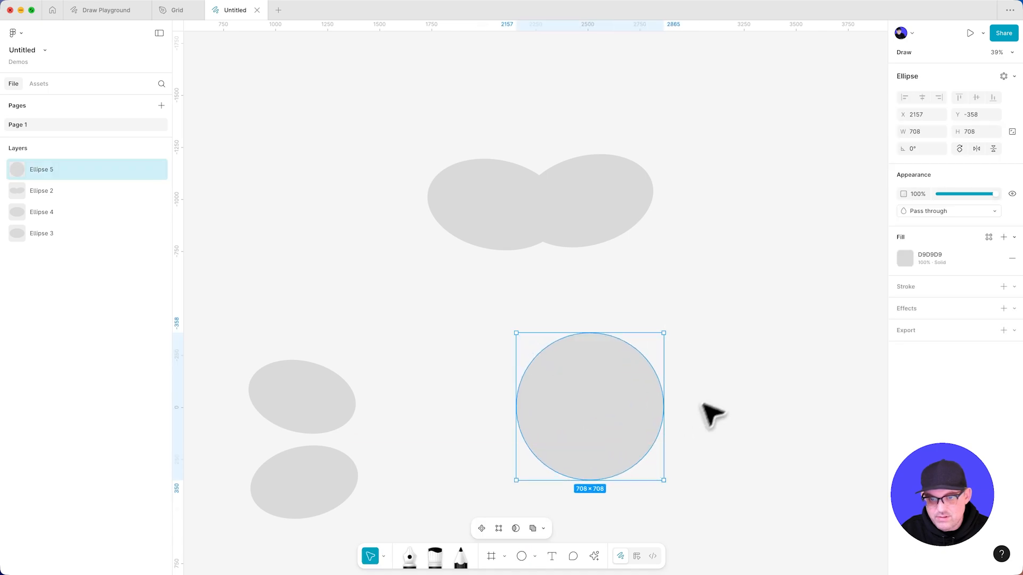
left_click(730, 401)
left_click_drag(724, 385, 638, 361)
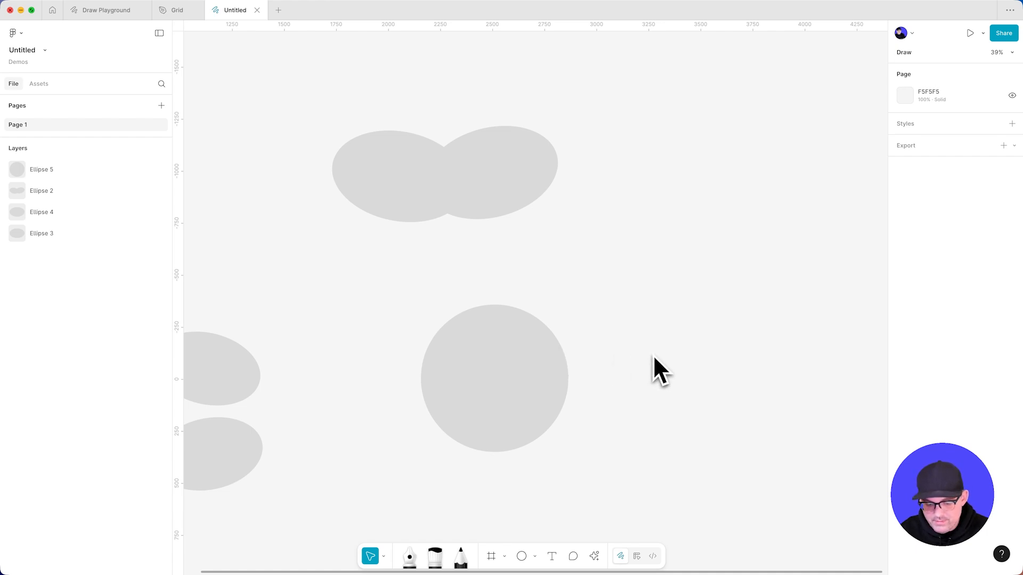
Draw a square, enlarge it to about 865 × 865 and place it over the circle, leaving the circle's lower edge uncovered.
key("r")
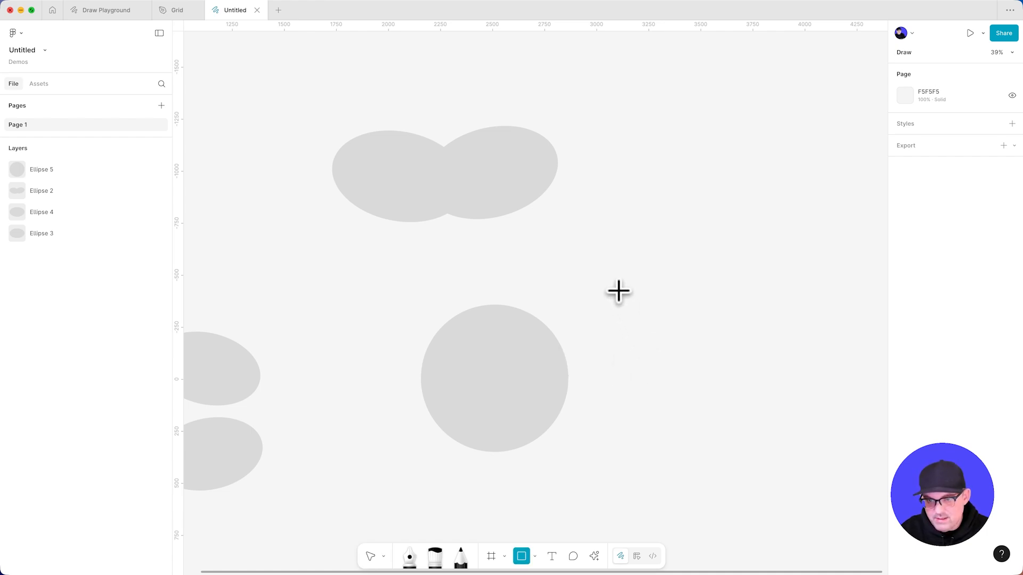
left_click_drag(619, 291, 747, 419)
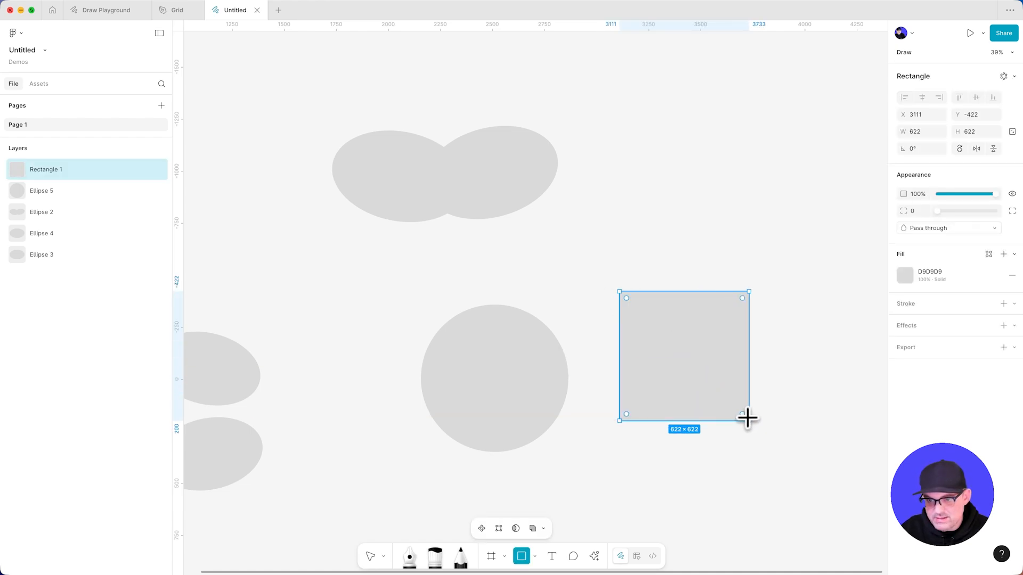
left_click_drag(703, 370, 511, 334)
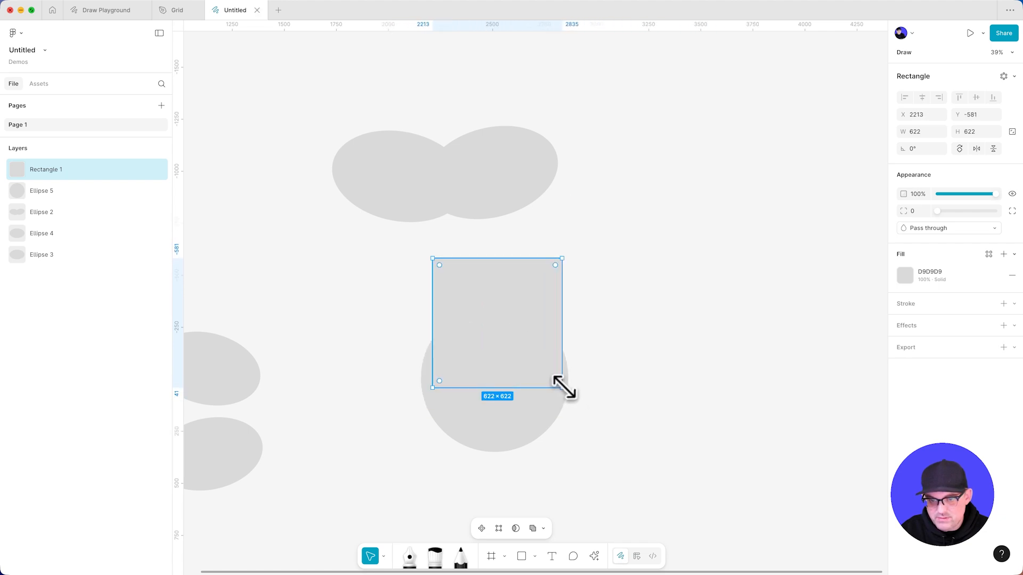
left_click_drag(563, 388, 605, 407)
left_click_drag(541, 351, 512, 334)
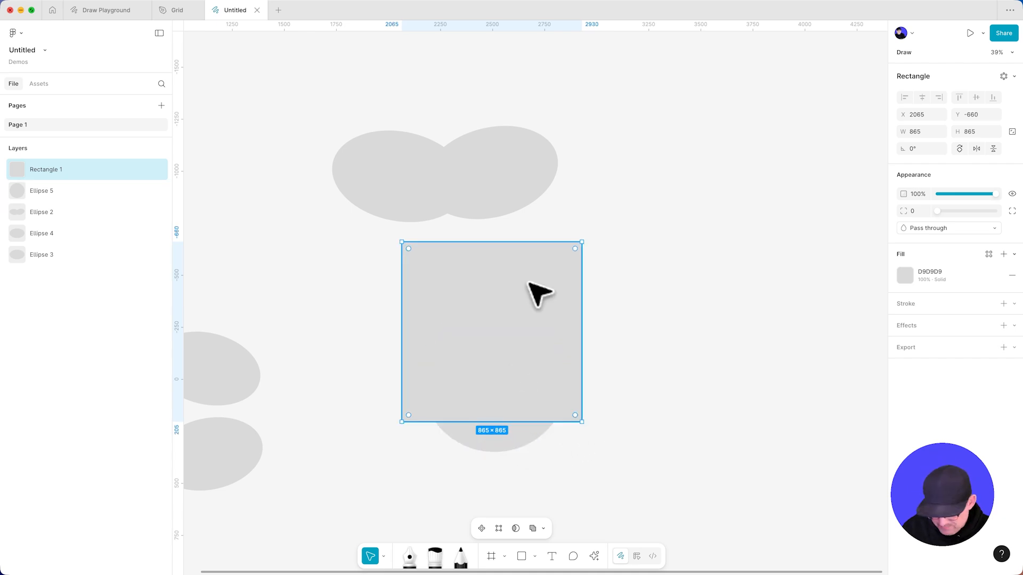
Subtract the square and the area it covers from the circle with the Shape builder, keeping only the bottom segment.
double_click(503, 332)
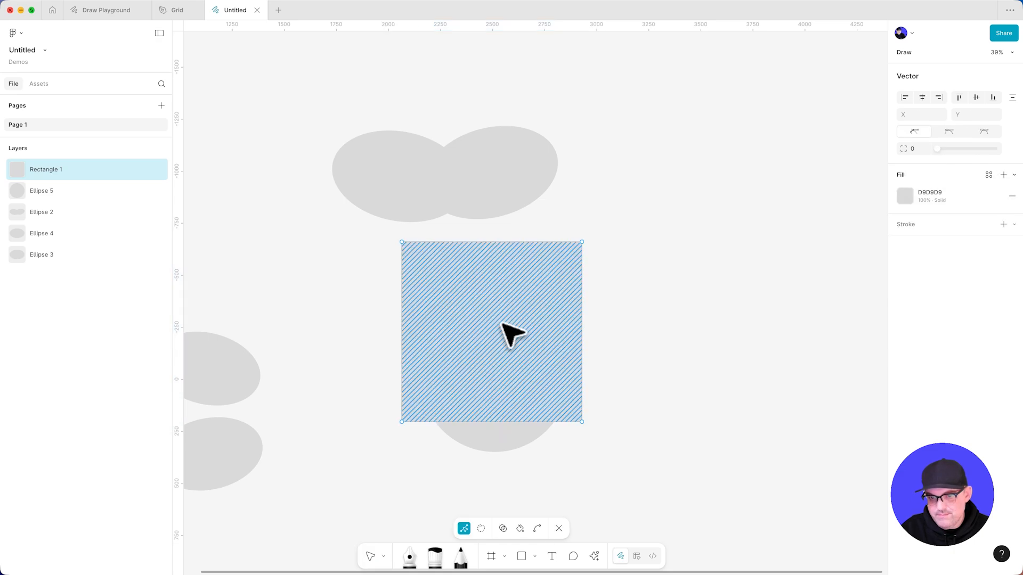
left_click(506, 436, "shift")
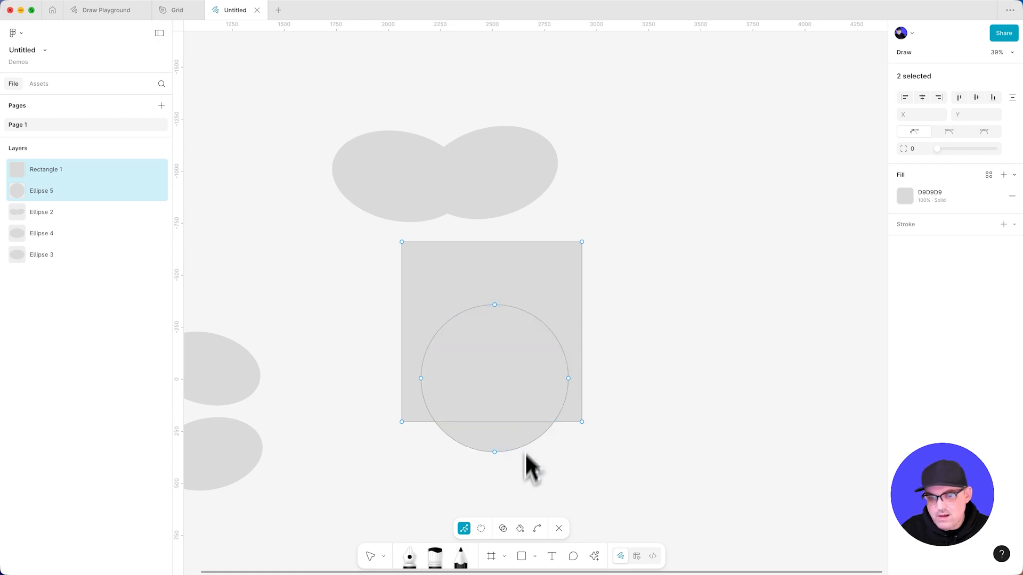
left_click(503, 529)
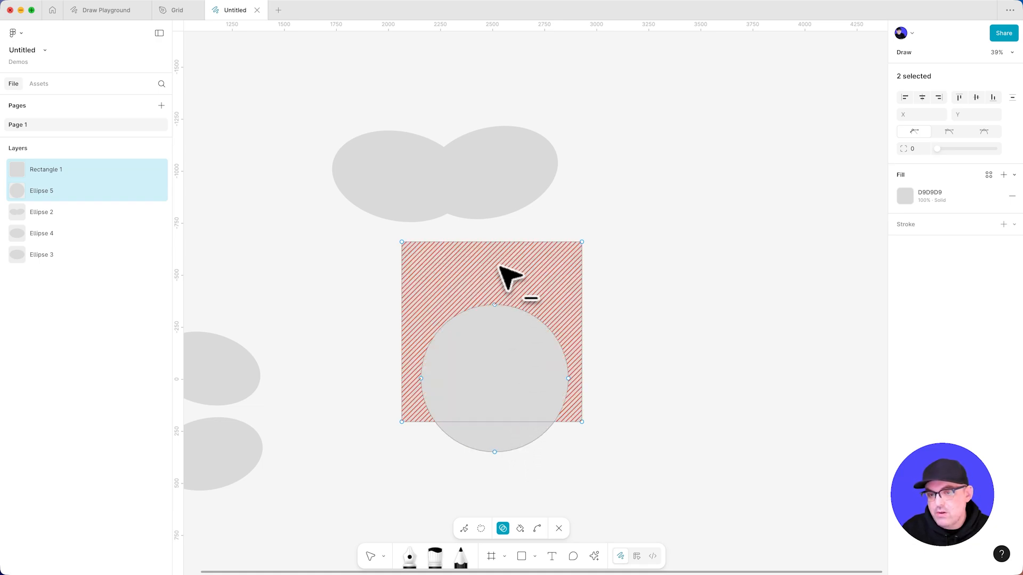
left_click_drag(500, 265, 499, 354)
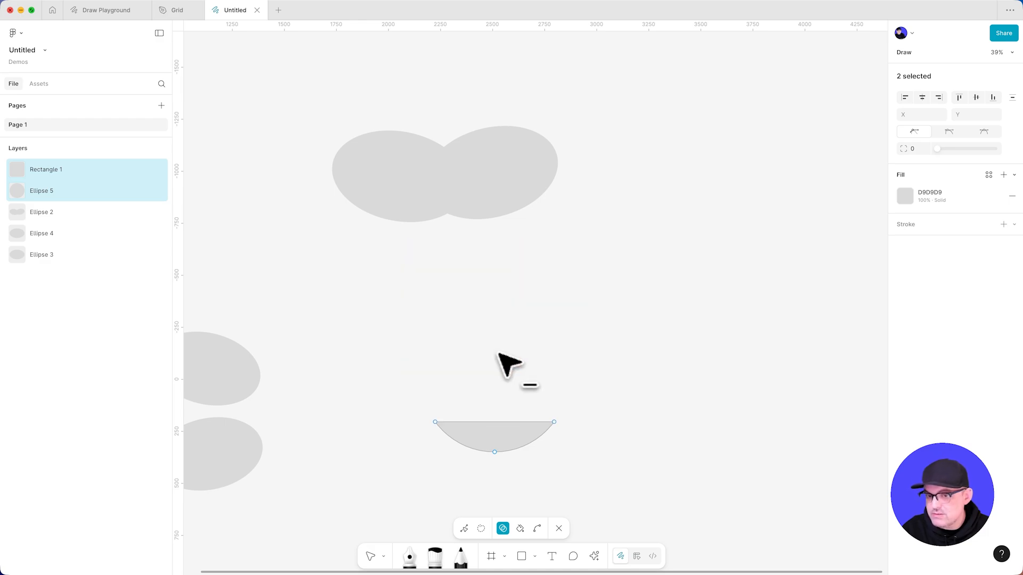
key("Return")
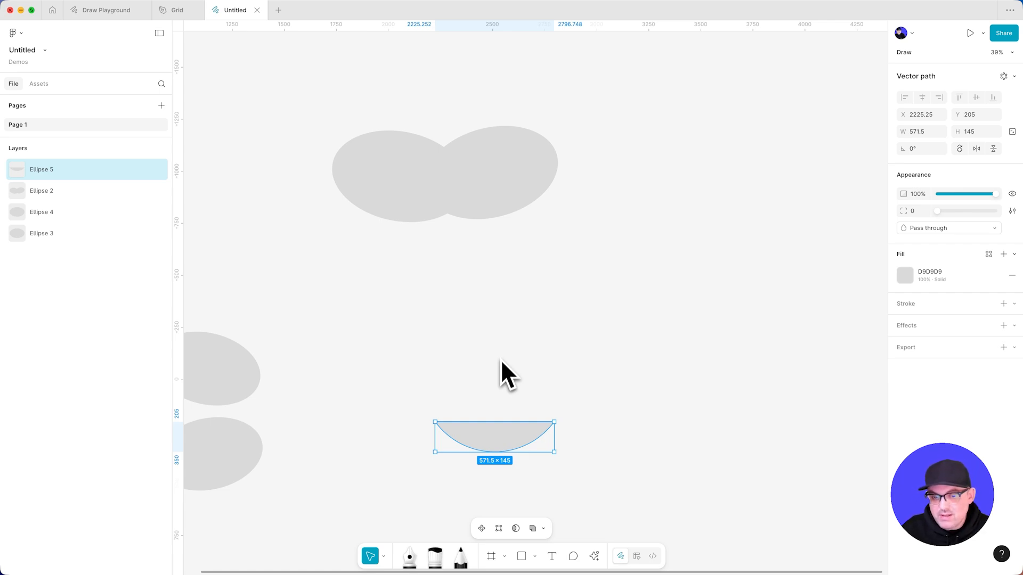
Delete the leftover circle segment below the merged shape.
left_click(438, 168)
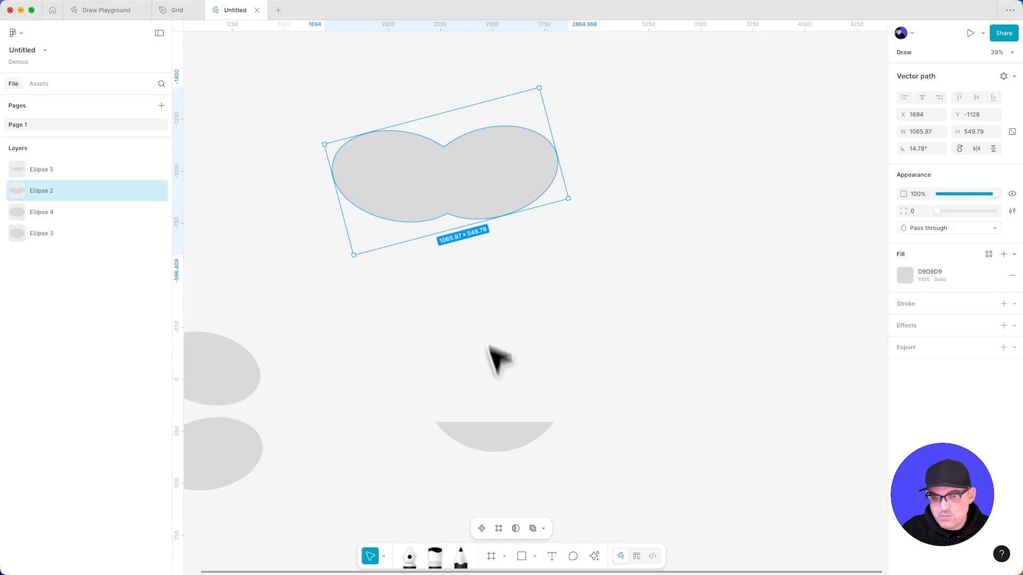
left_click(499, 434)
key("Delete")
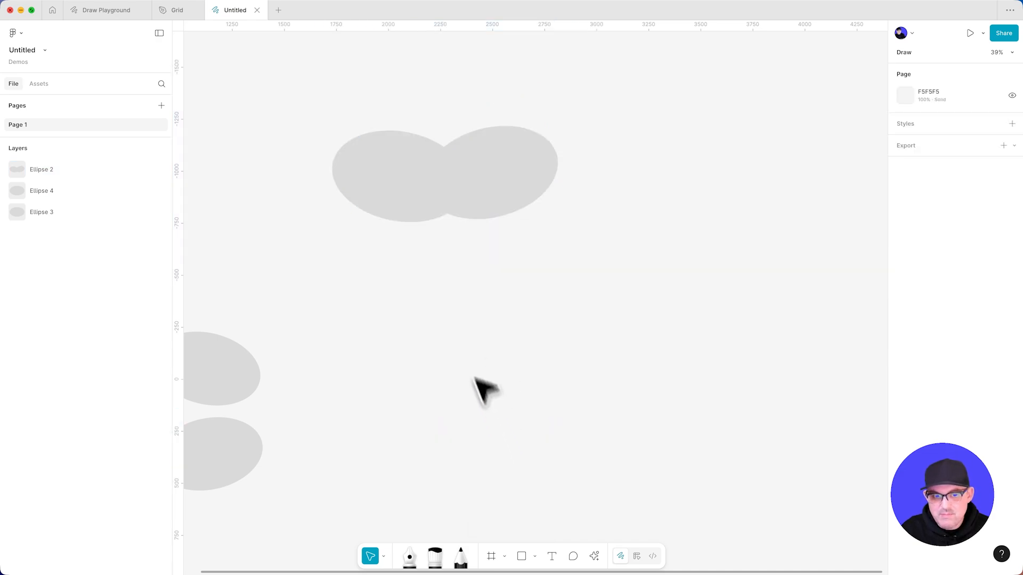
Place the two smaller ellipses below the merged shape, rotated to 15° and -15°, so that they partly overlap.
left_click_drag(423, 288, 470, 314)
left_click_drag(282, 394, 433, 293)
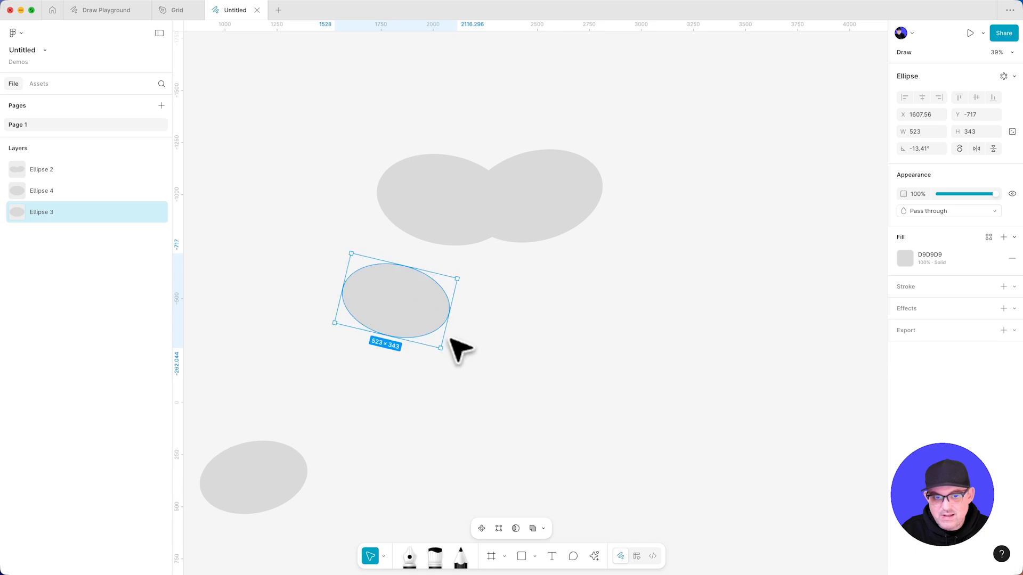
left_click_drag(442, 355, 475, 333)
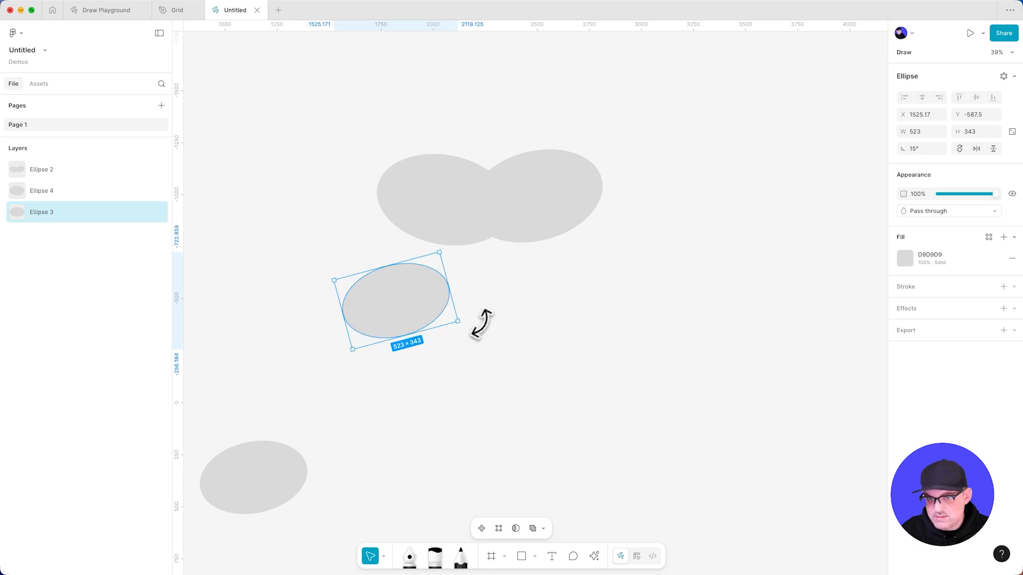
left_click_drag(404, 319, 447, 321)
left_click_drag(253, 480, 578, 315)
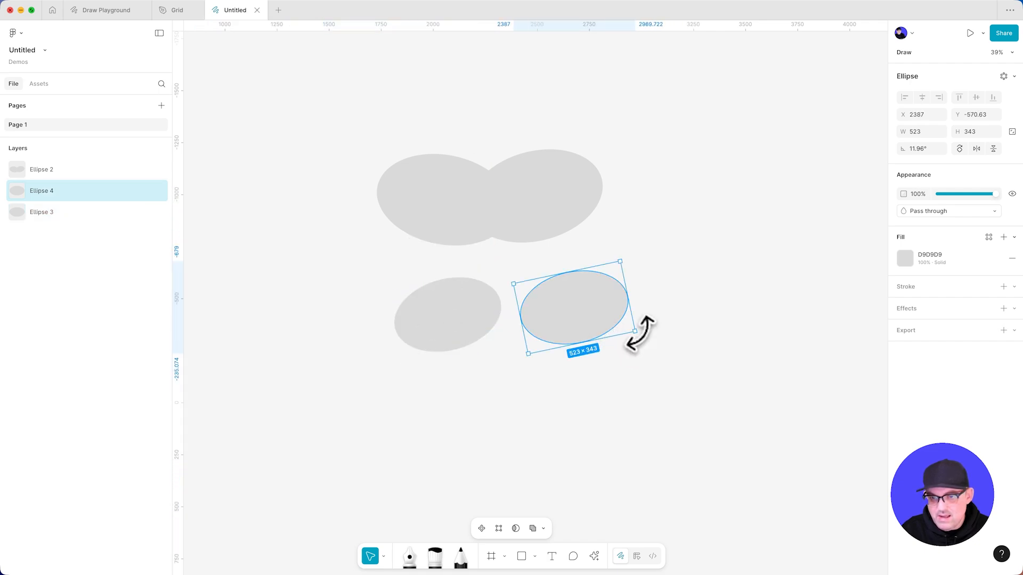
left_click_drag(641, 331, 530, 326)
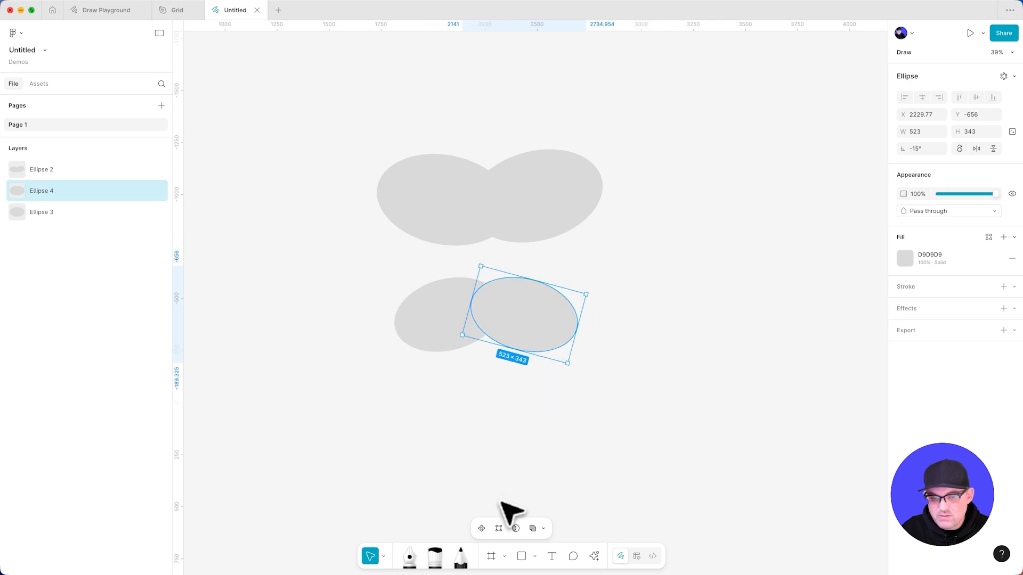
Merge the two smaller ellipses into one shape with the Shape builder and leave vector editing.
left_click(458, 324, "shift")
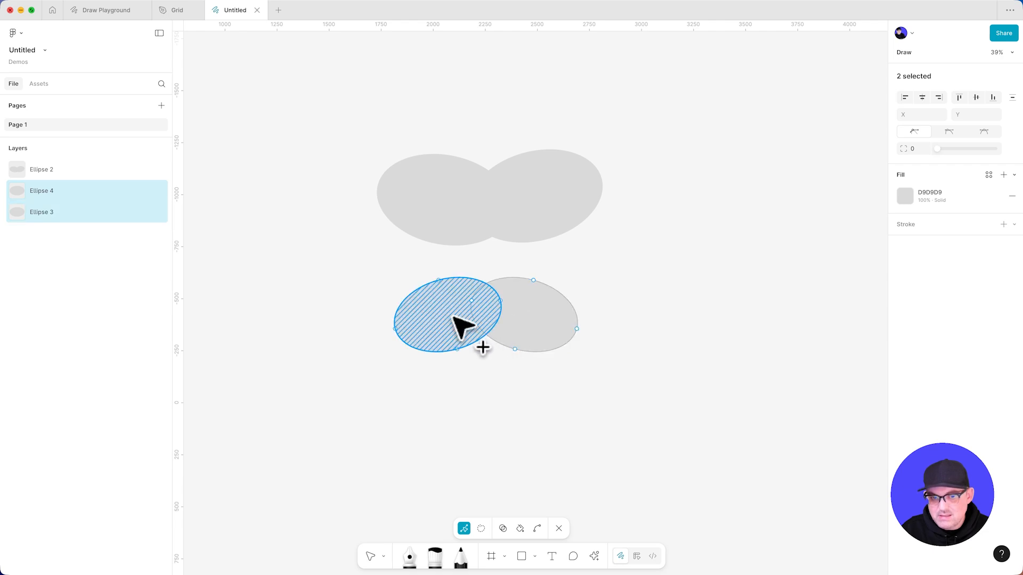
key("Return")
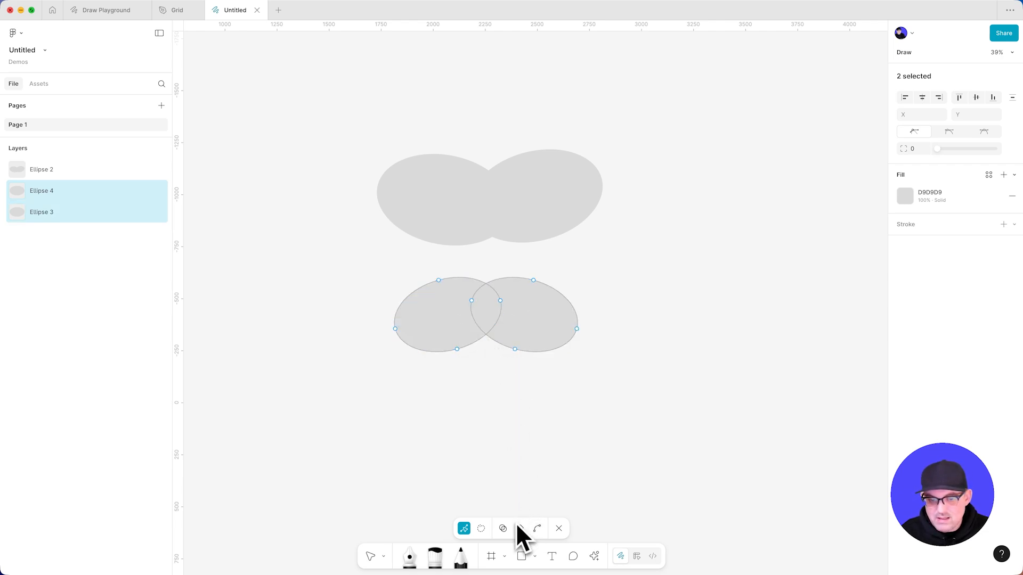
left_click(503, 528)
left_click_drag(520, 315, 458, 319)
key("Escape")
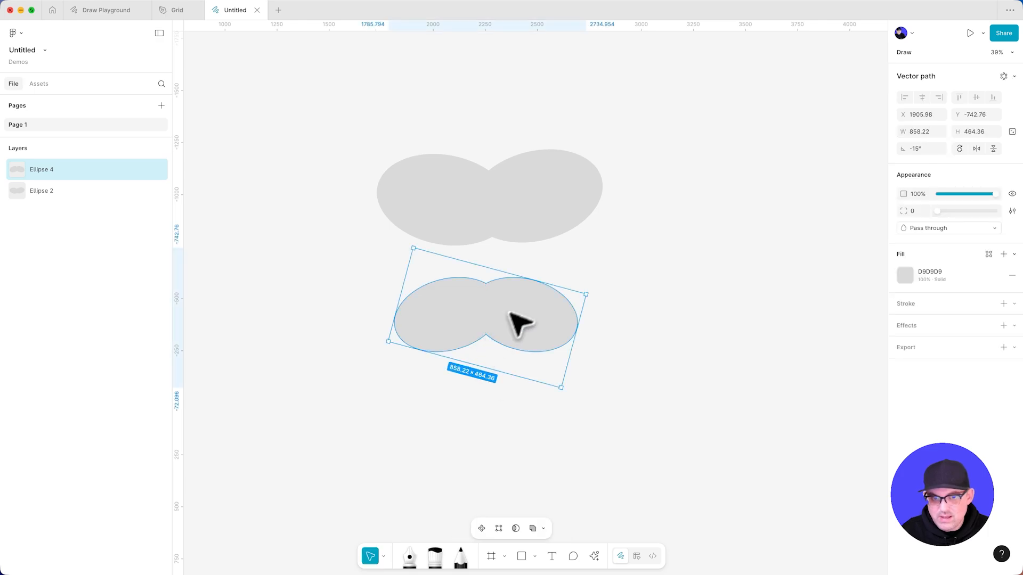
Move the lower double-ellipse shape up until it overlaps the upper one, and merge both into one butterfly silhouette with the Shape builder.
left_click_drag(520, 302, 528, 252)
double_click(561, 189)
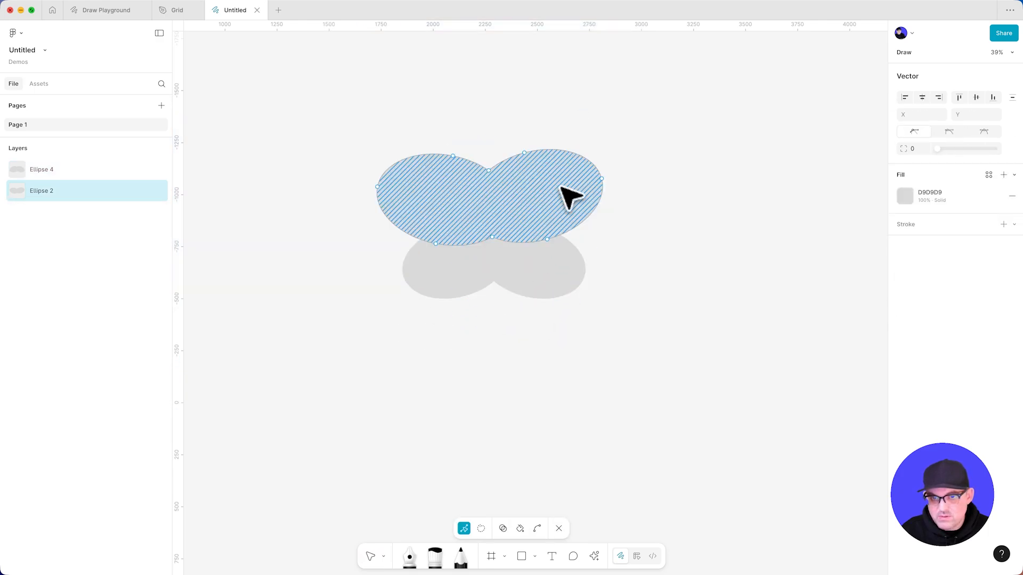
left_click(529, 274, "shift")
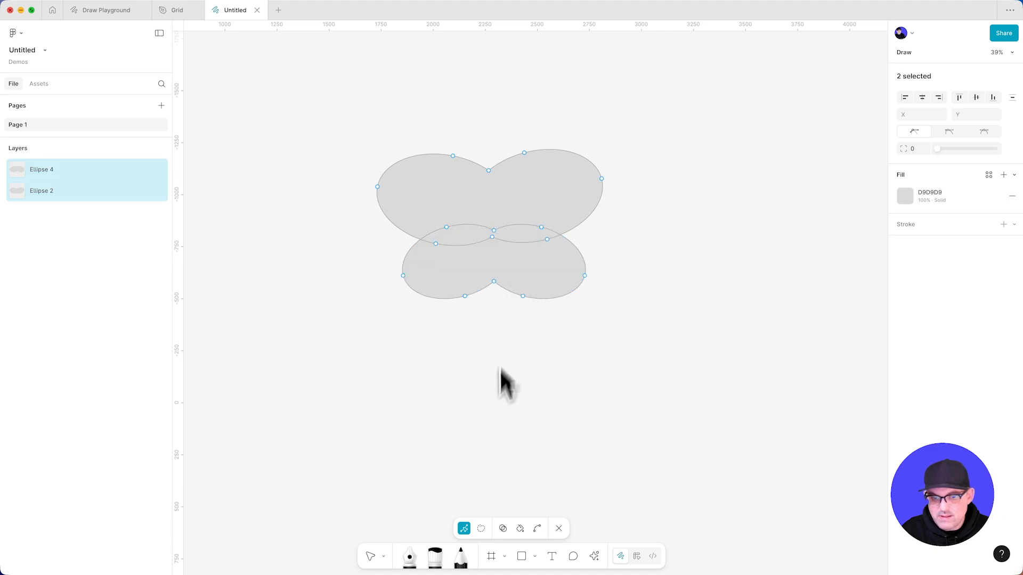
left_click(502, 528)
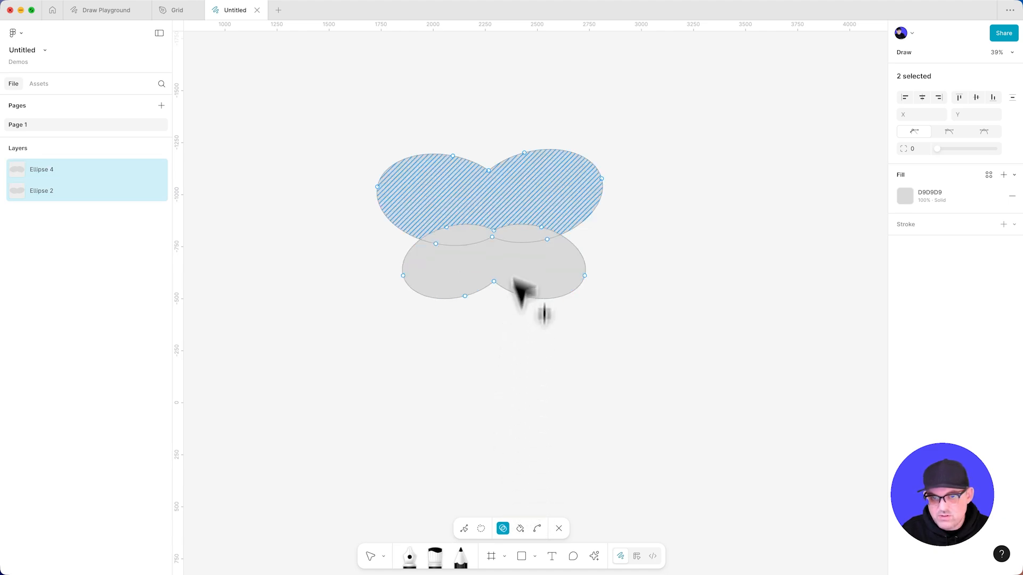
left_click_drag(496, 197, 488, 260)
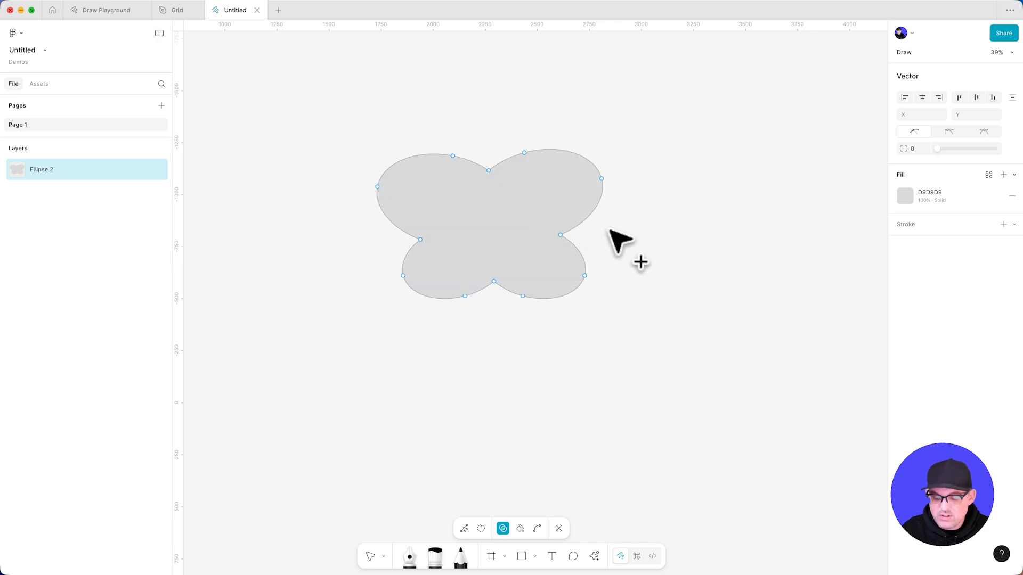
Leave vector editing, move the butterfly silhouette slightly down on the canvas, and deselect it.
key("Escape")
left_click_drag(550, 223, 549, 256)
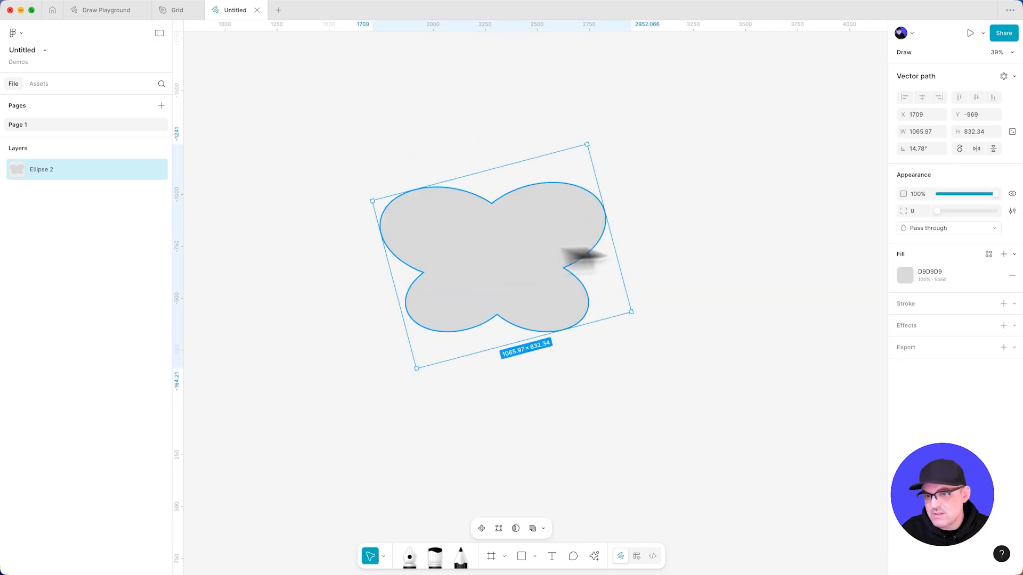
left_click(670, 253)
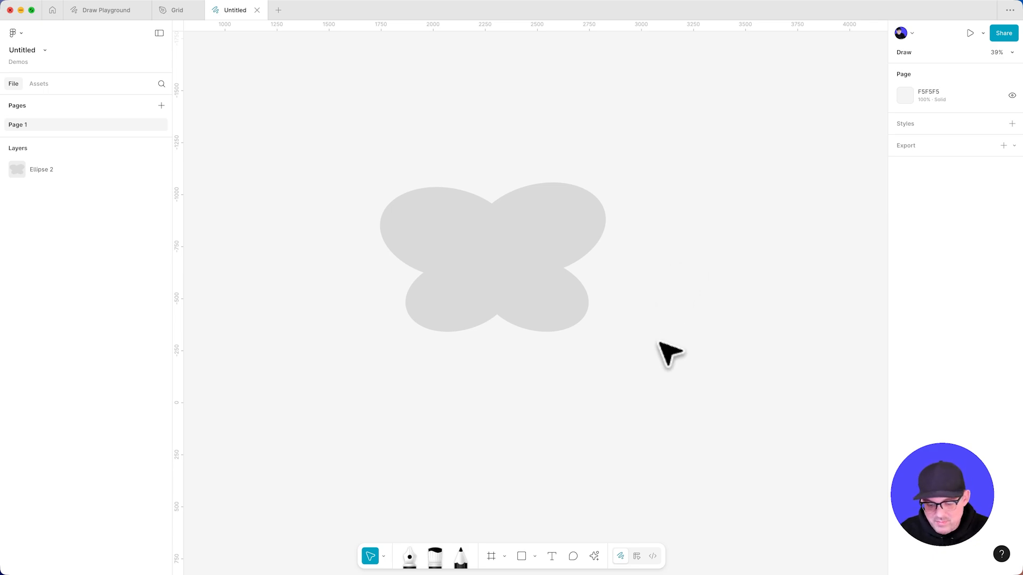
Draw a slanted line about 378 long from above the silhouette into its upper notch, and set its stroke weight to 33.
key("l")
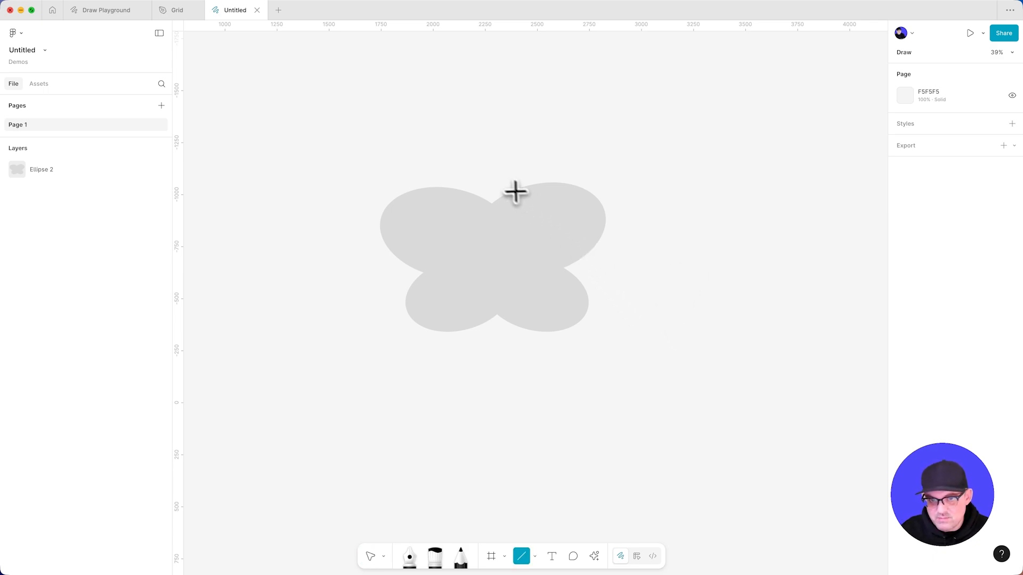
left_click_drag(466, 137, 484, 212)
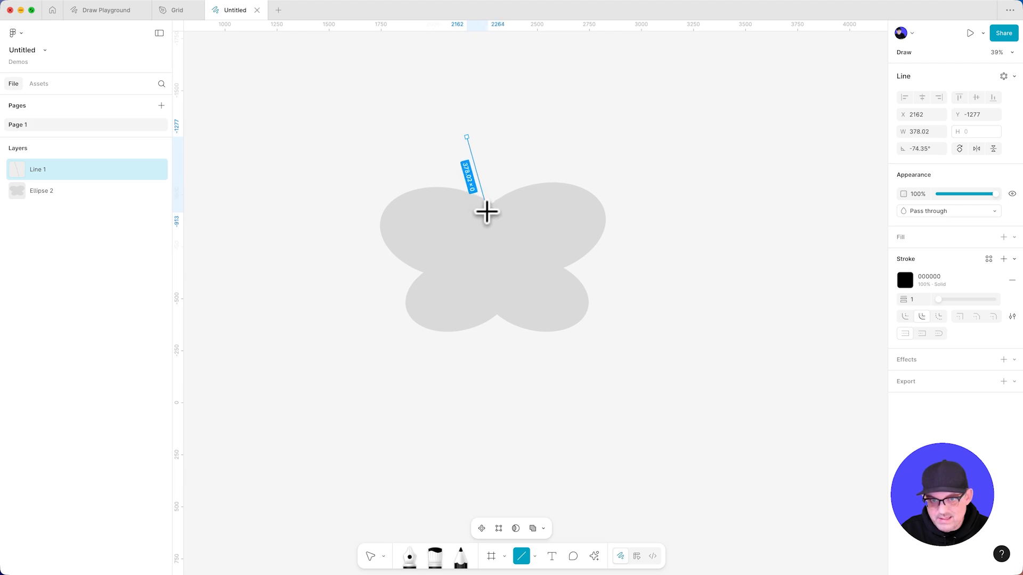
left_click_drag(486, 212, 488, 212)
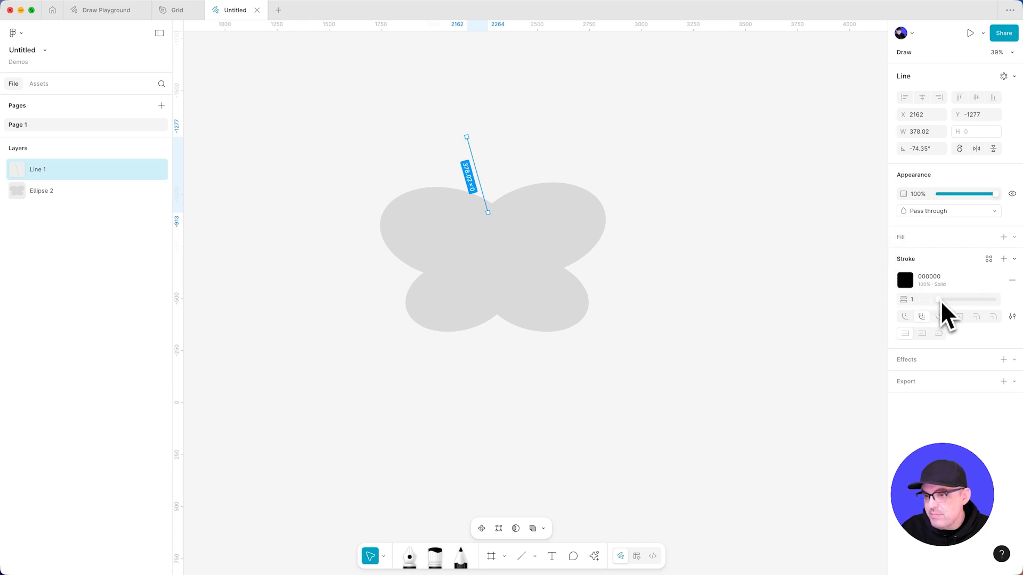
left_click_drag(941, 301, 958, 301)
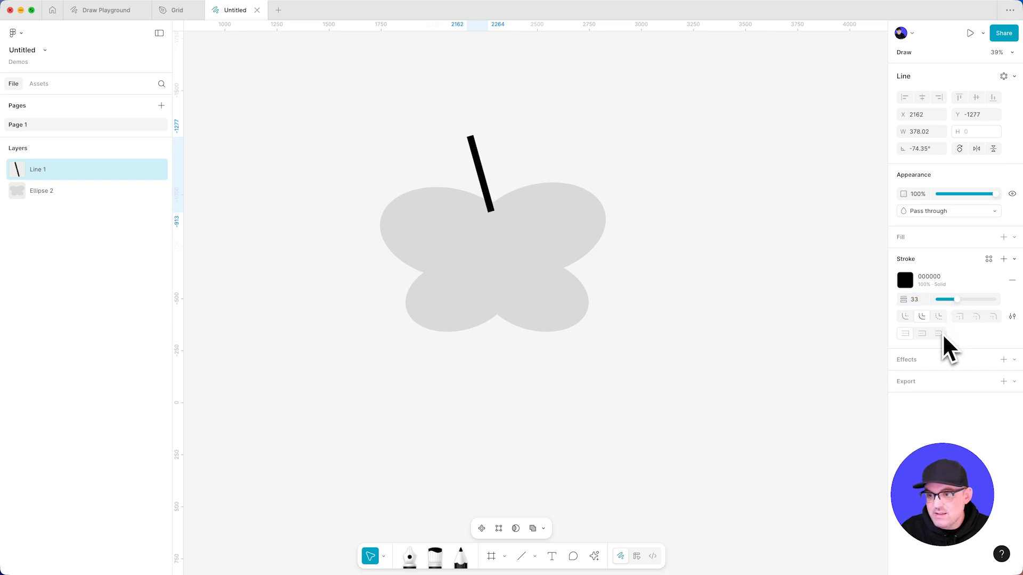
double_click(485, 181)
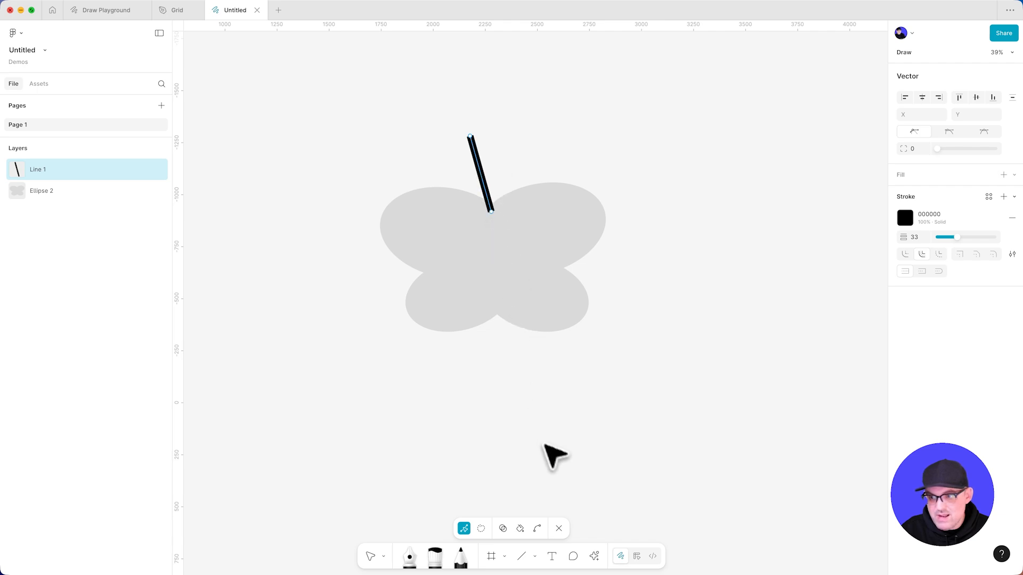
left_click(537, 529)
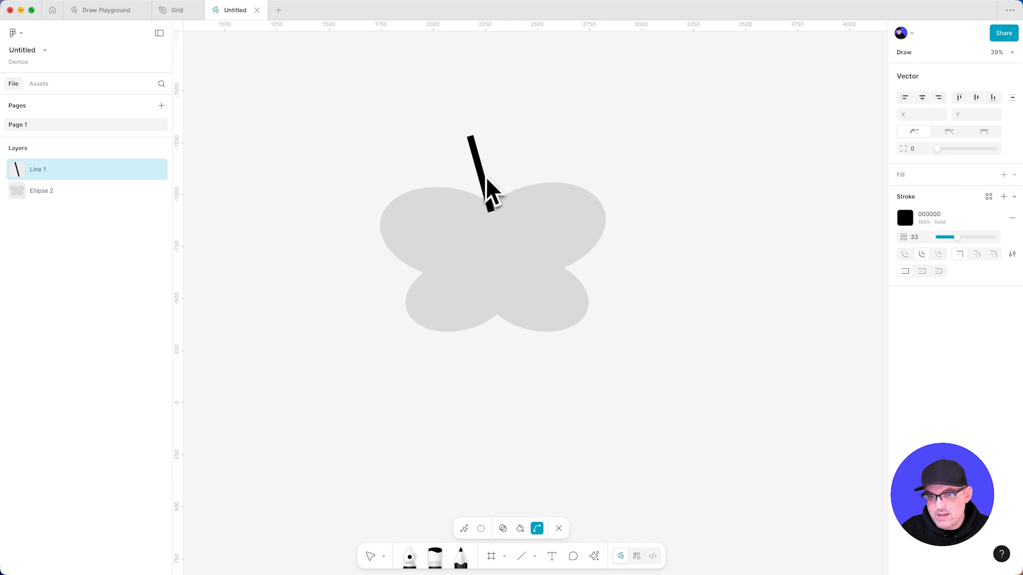
key("Escape")
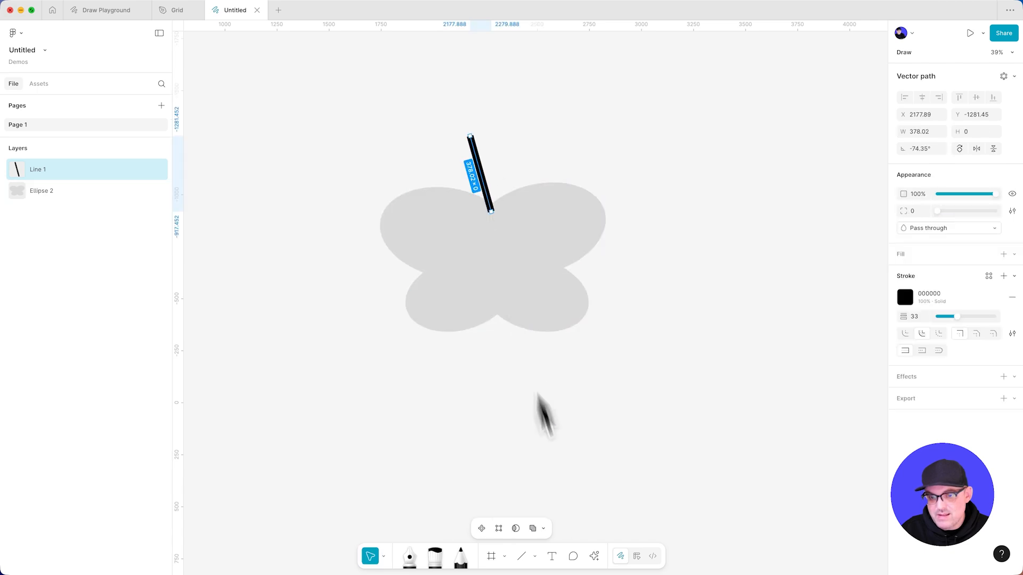
Curve the antenna line slightly to the right with the Bend tool, give it round end caps, and leave vector editing.
double_click(486, 175)
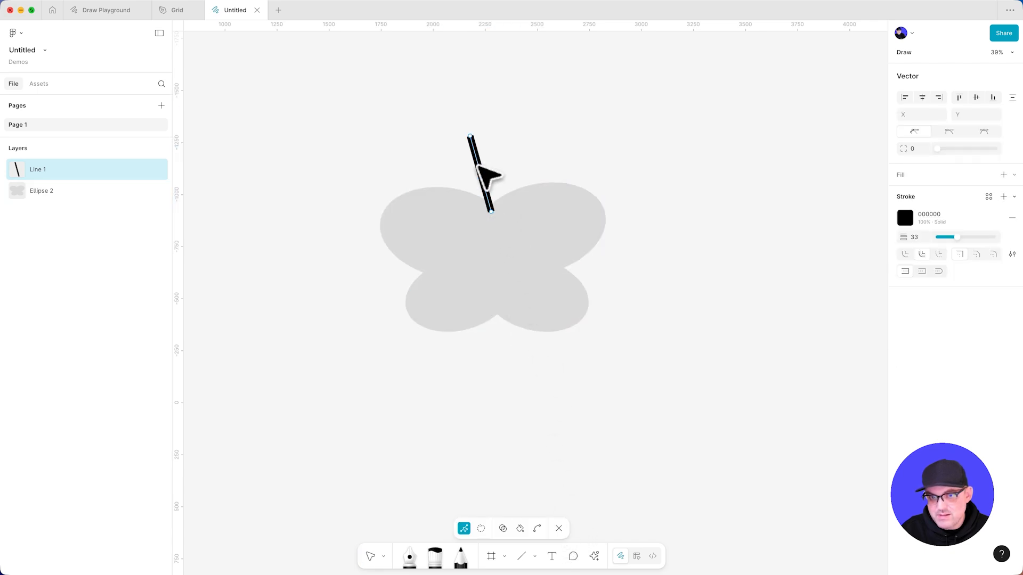
left_click(537, 528)
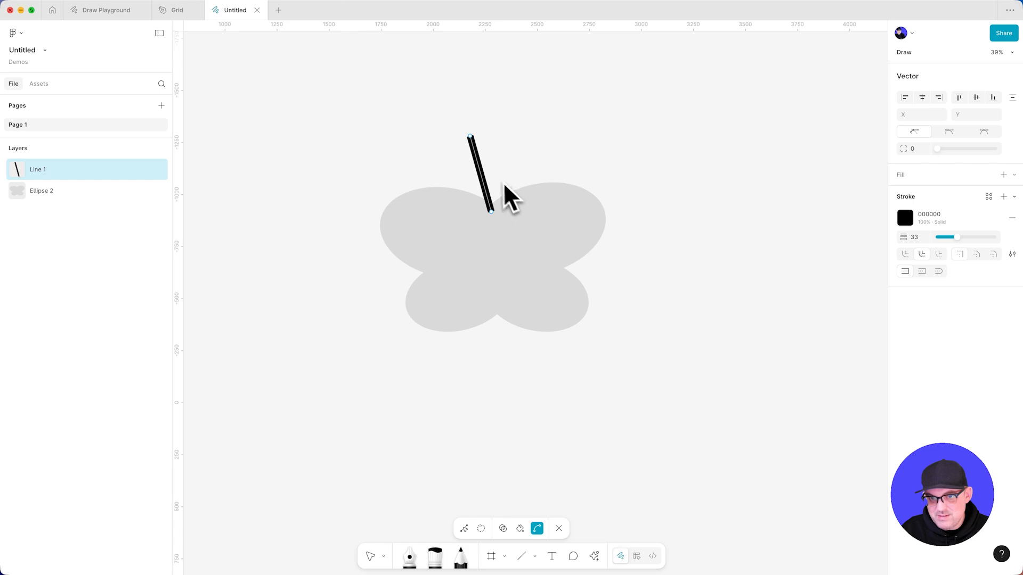
left_click_drag(483, 173, 488, 173)
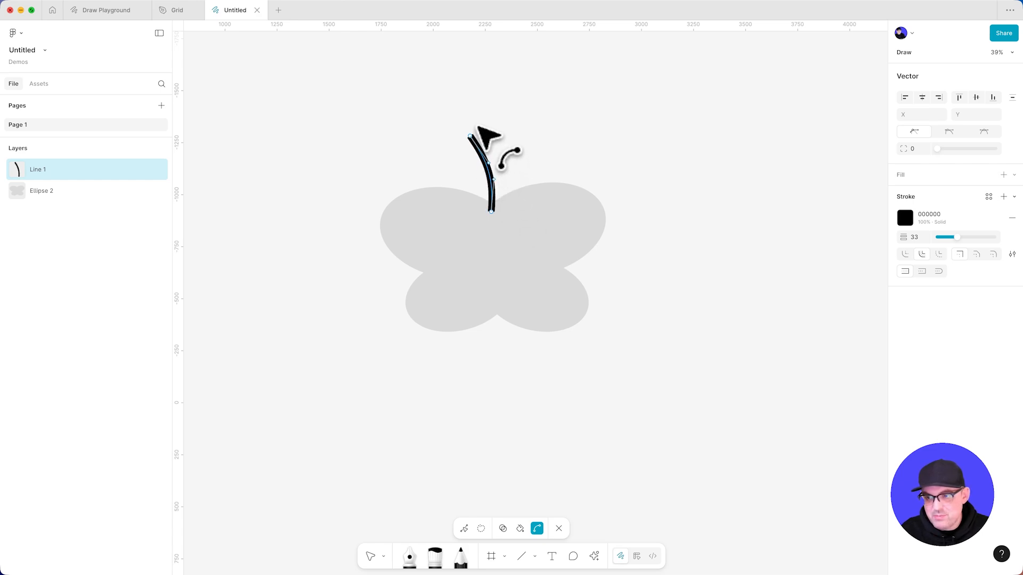
left_click(939, 272)
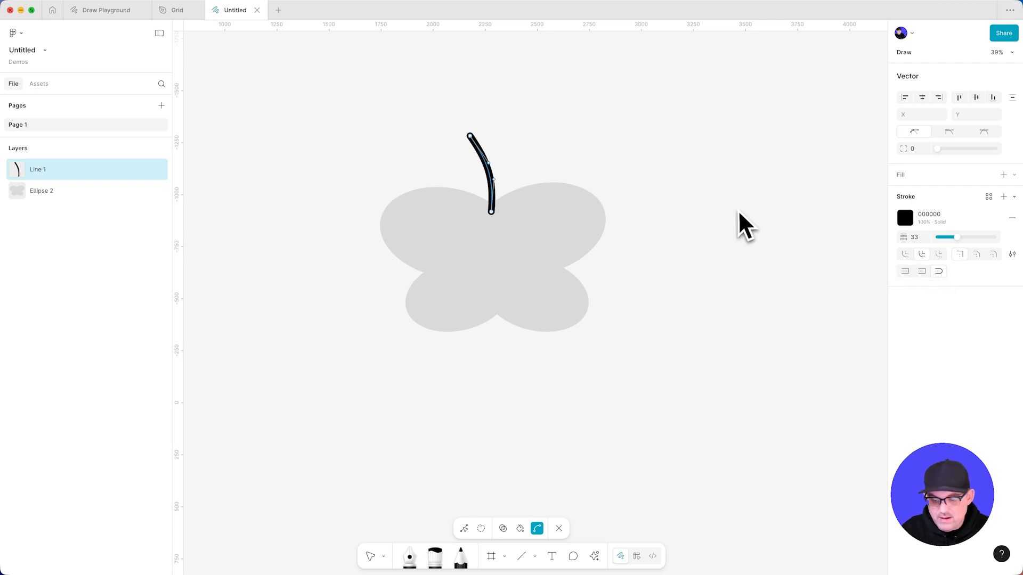
key("Escape")
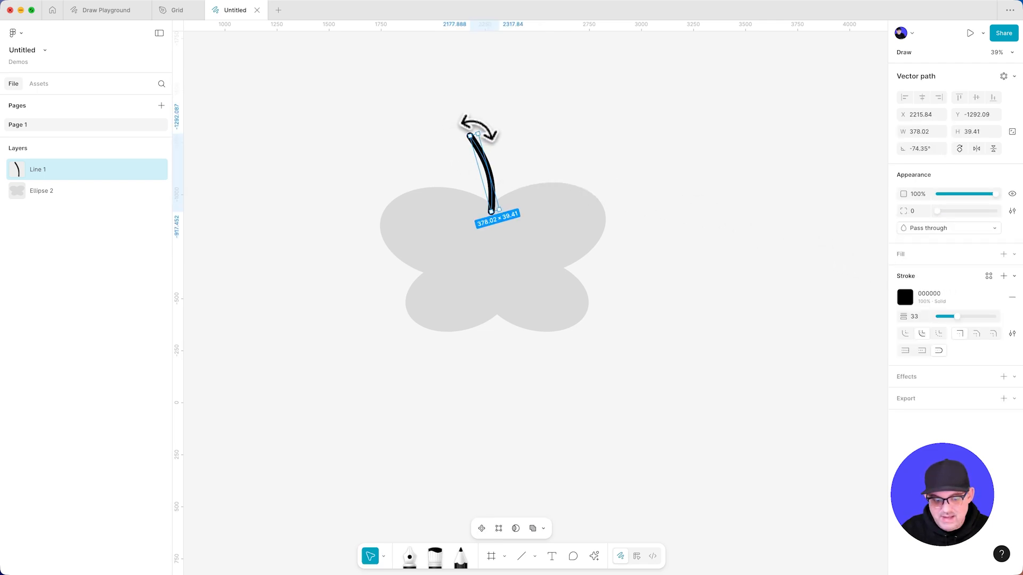
Rotate the curved antenna to about -68° and move it slightly left so its lower end sits in the upper notch.
left_click_drag(478, 128, 473, 125)
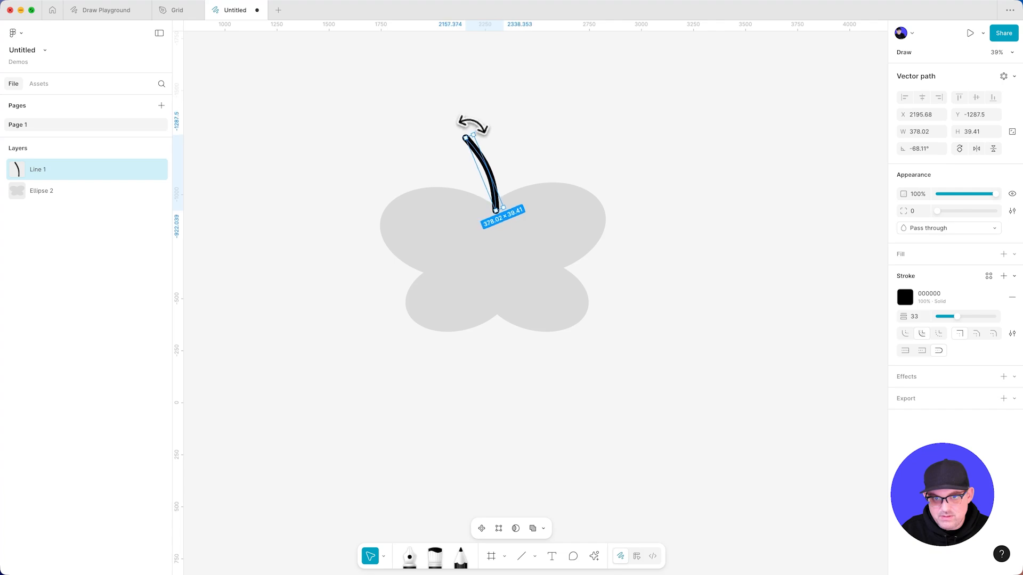
left_click_drag(488, 171, 481, 169)
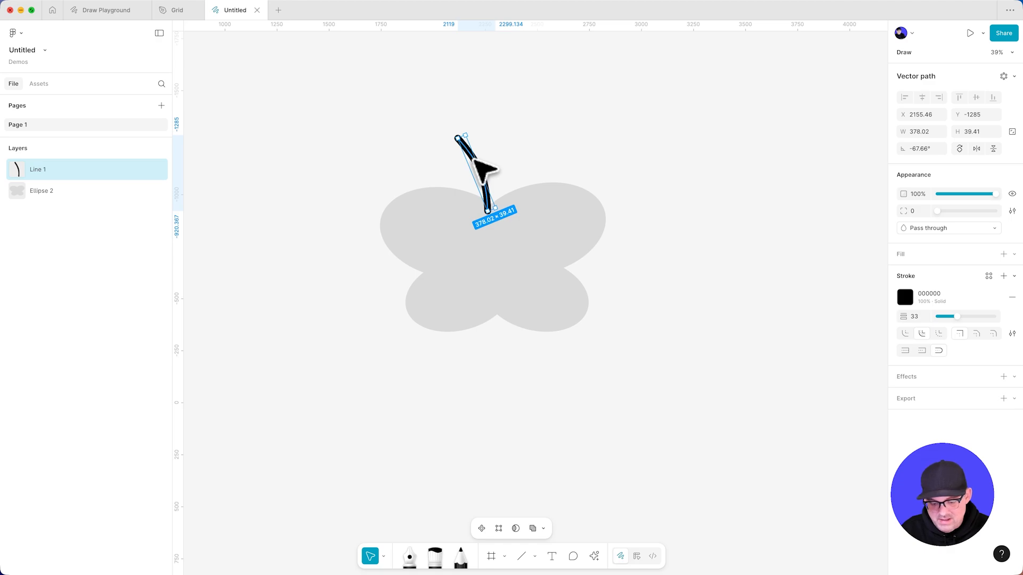
Duplicate the antenna, flip the copy horizontally, and place it to the right so both lower ends meet in a V shape.
key("super+d")
right_click(477, 160)
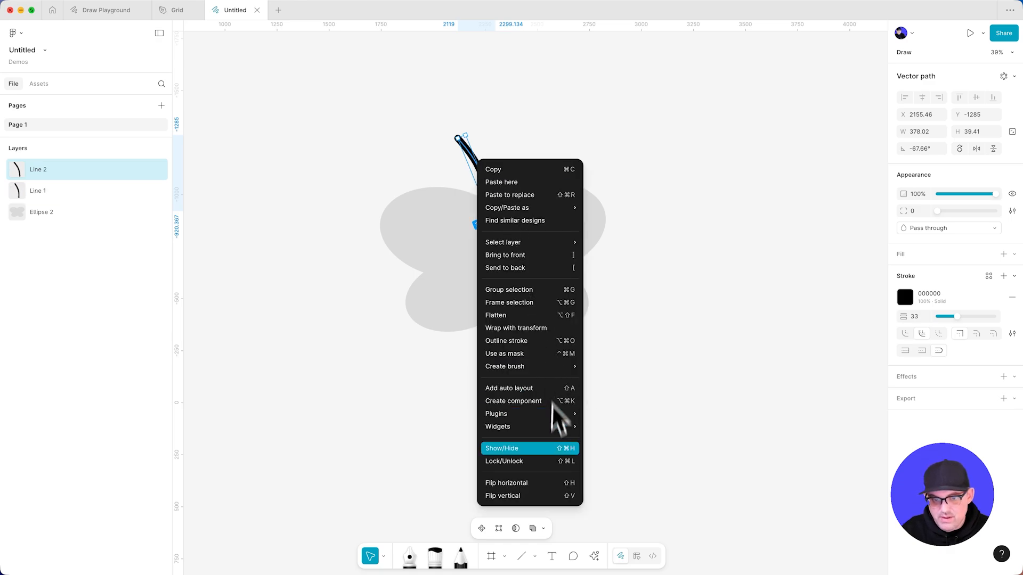
left_click(538, 485)
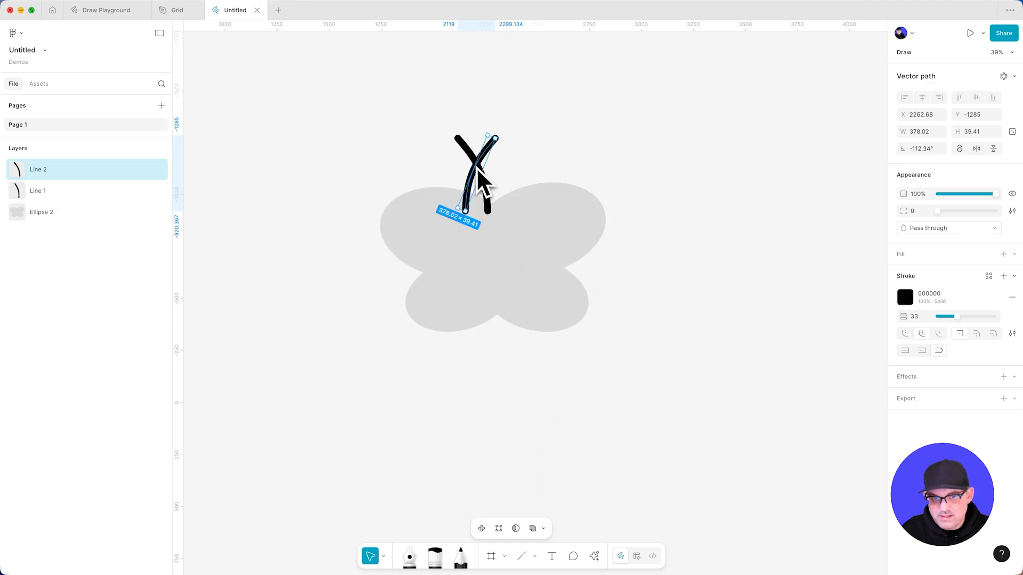
left_click_drag(472, 179, 501, 175)
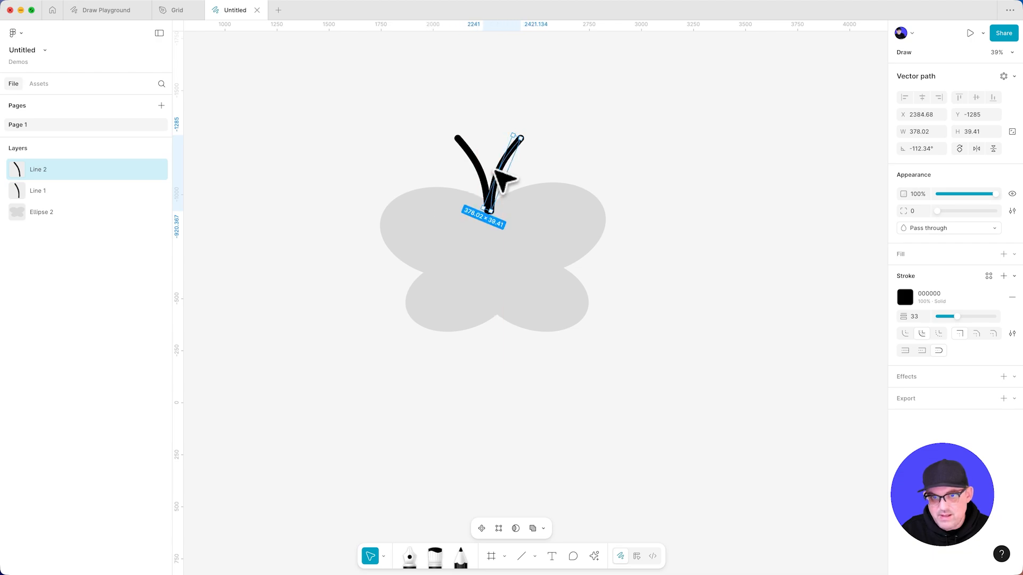
left_click(559, 171)
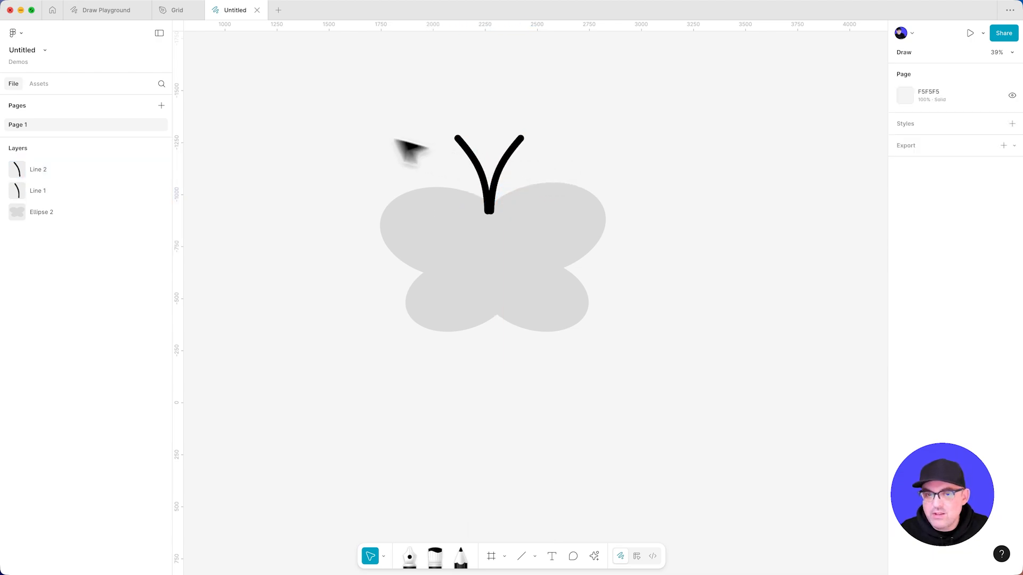
Combine both antennae and the body into one shape with a Union, and fill it with pink FF20B1.
left_click_drag(305, 93, 692, 385)
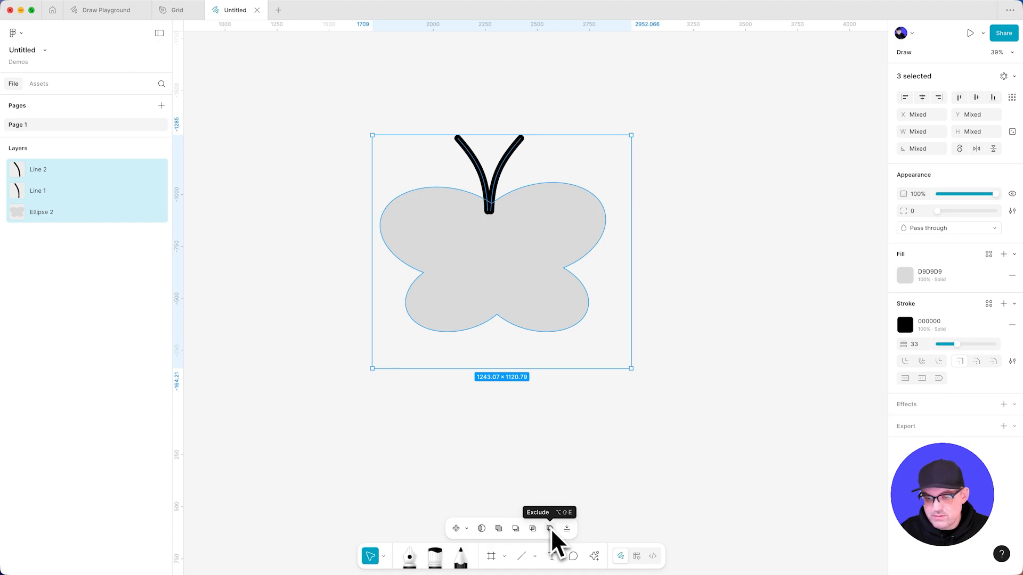
left_click(499, 528)
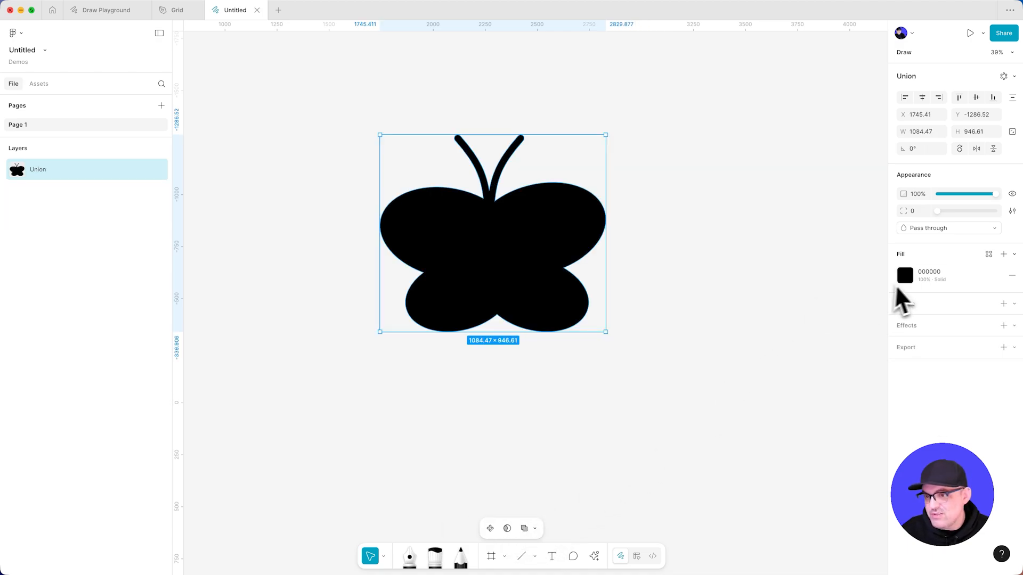
left_click(905, 275)
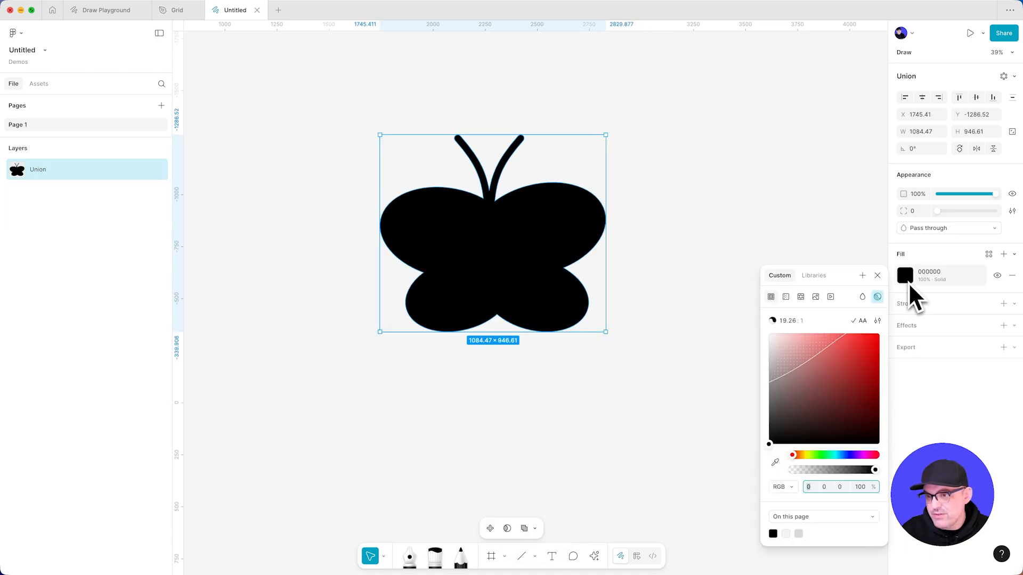
left_click(867, 456)
left_click(861, 336)
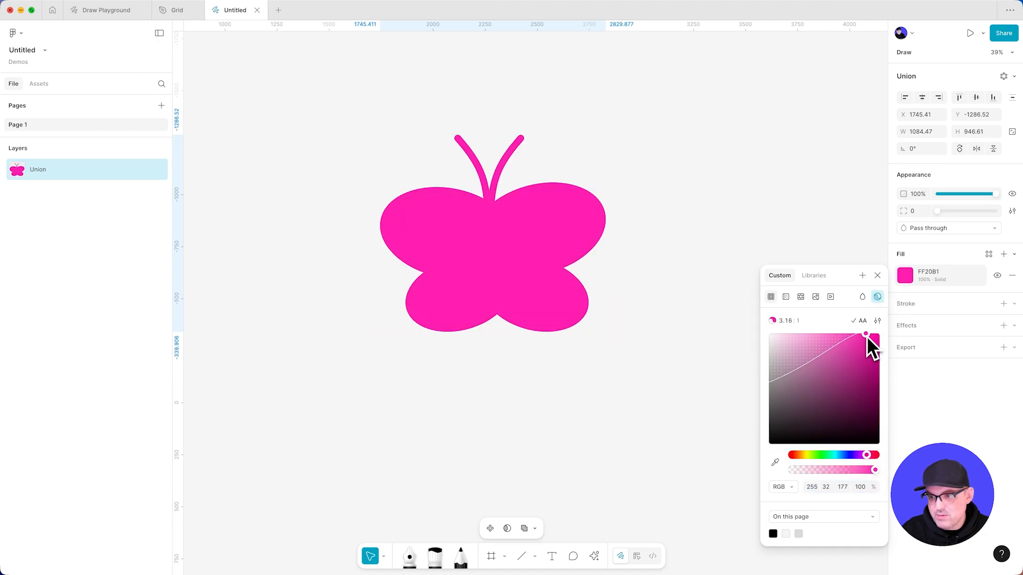
Add a black stroke with a weight of 27 to the butterfly and deselect it.
left_click(1003, 303)
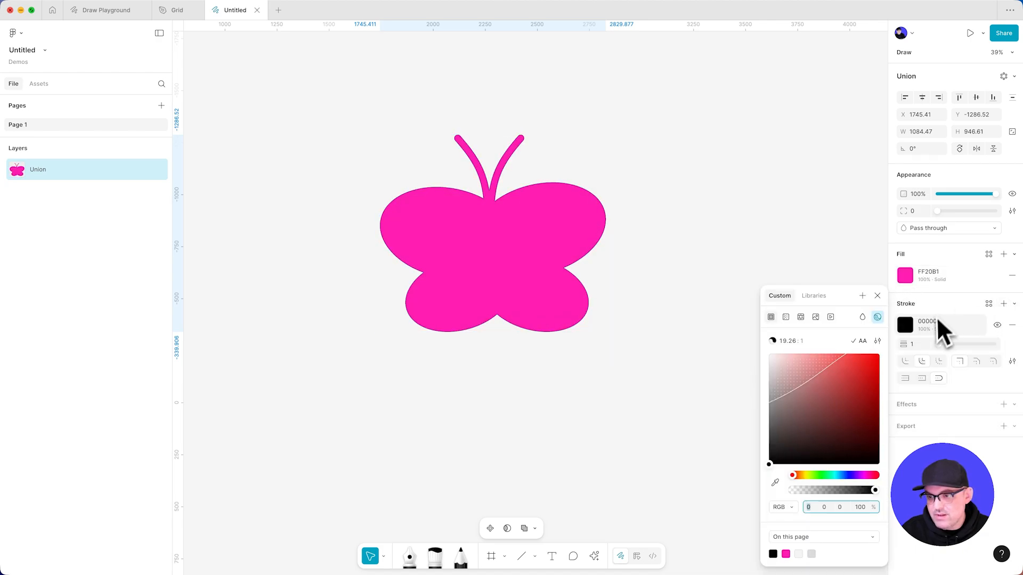
left_click_drag(938, 344, 959, 345)
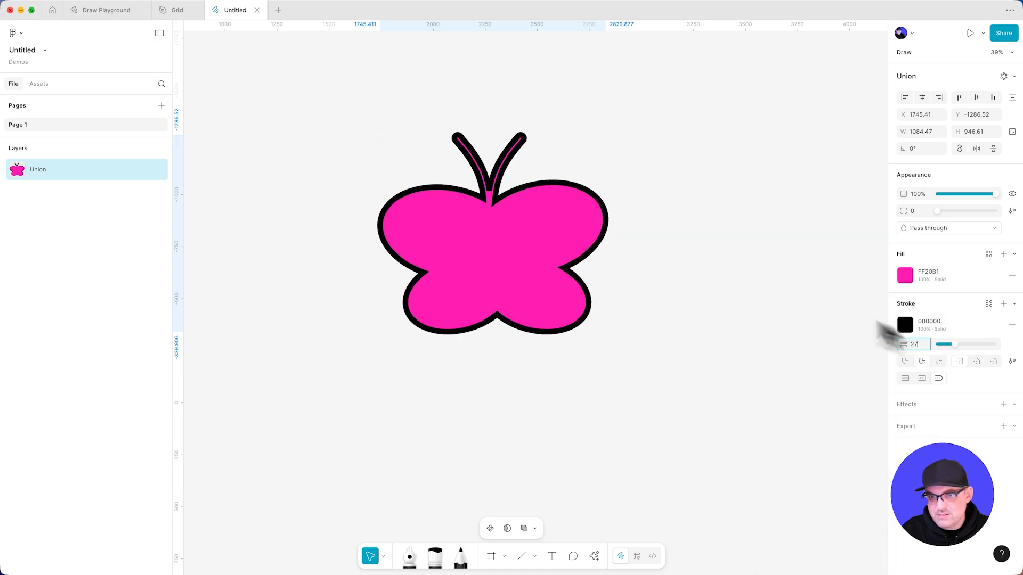
left_click(737, 272)
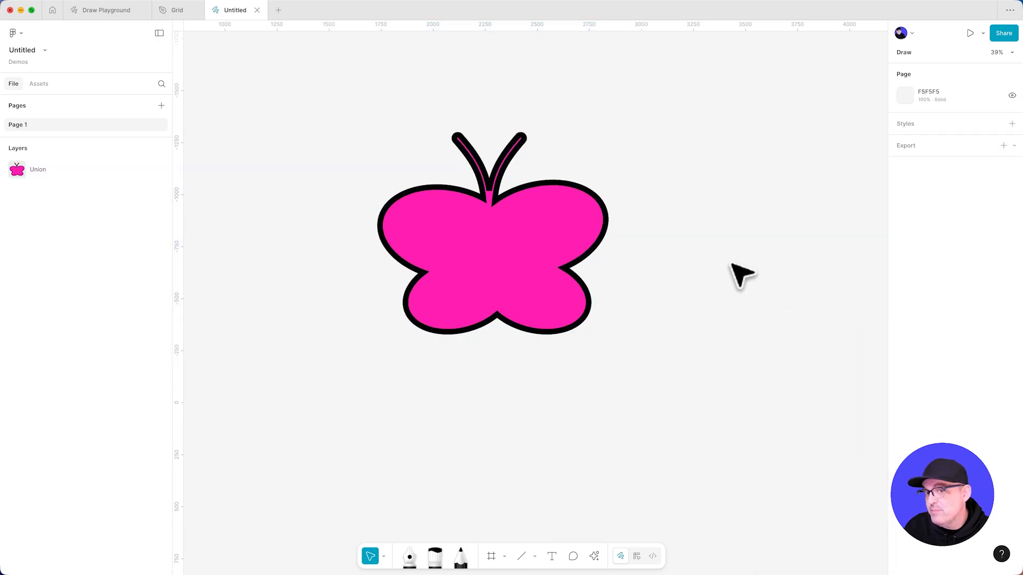